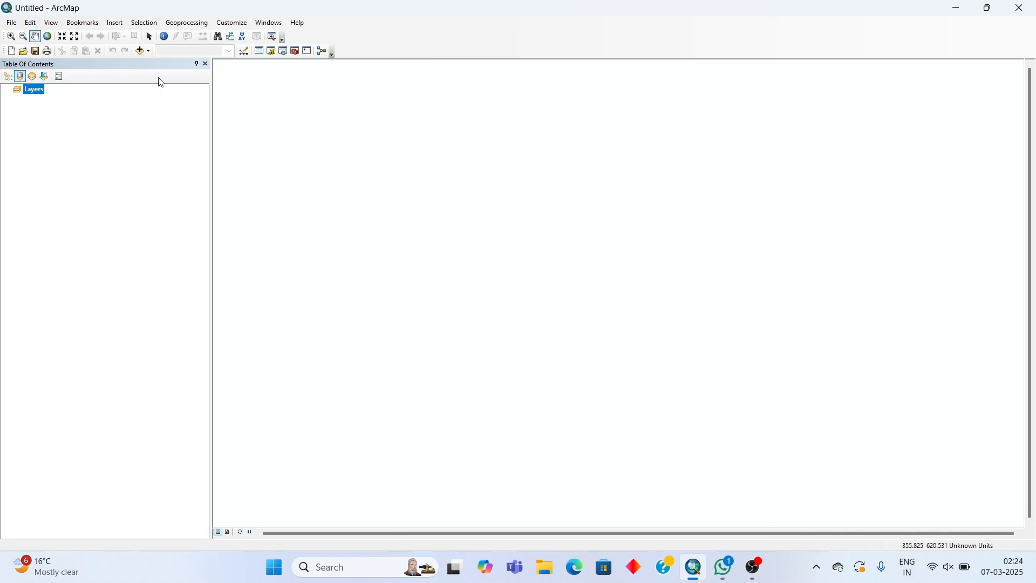
Add the LINEAMENT.shp shapefile from C:\data\FINAL_DATA\VECTOR to the map.
{"action": "left_click", "coordinate": [140, 51]}
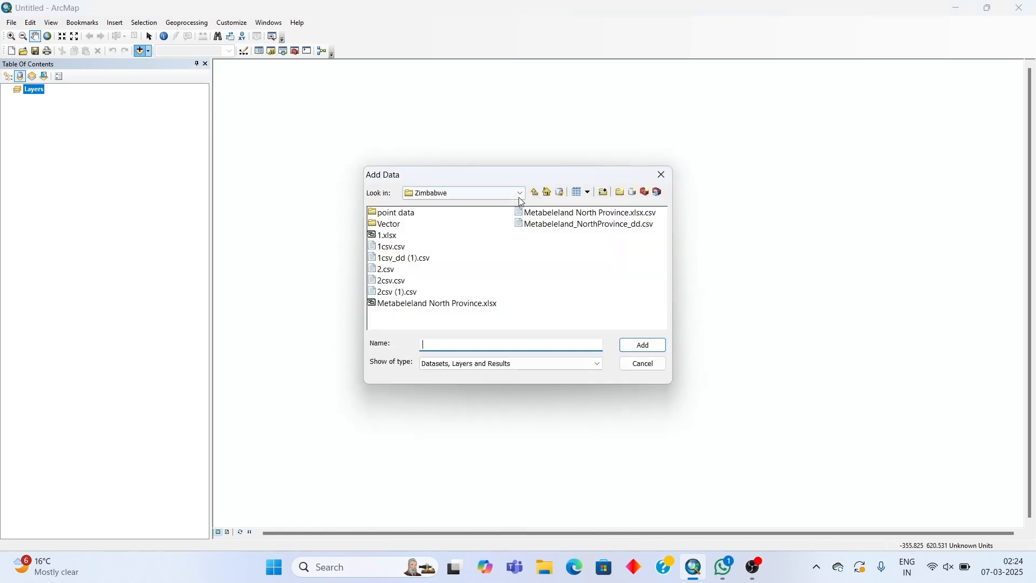
{"action": "left_click", "coordinate": [522, 198]}
{"action": "left_click", "coordinate": [436, 232]}
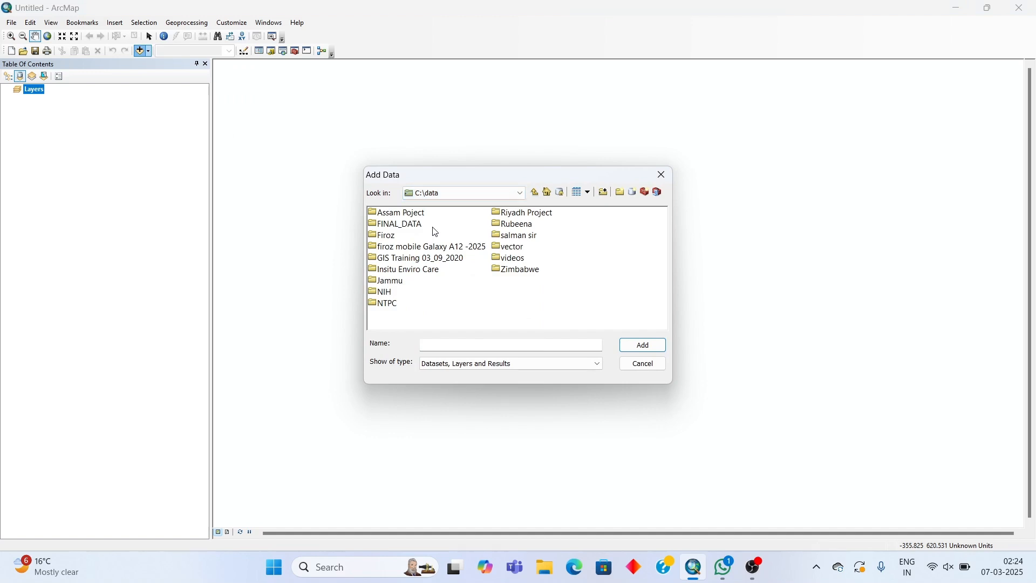
{"action": "double_click", "coordinate": [402, 225]}
{"action": "double_click", "coordinate": [399, 248]}
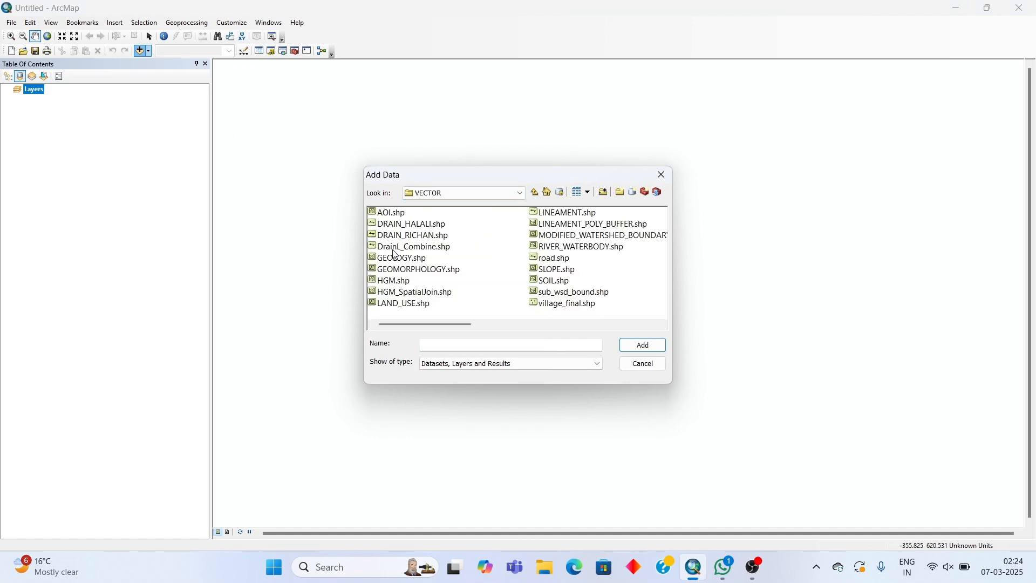
{"action": "left_click", "coordinate": [562, 214]}
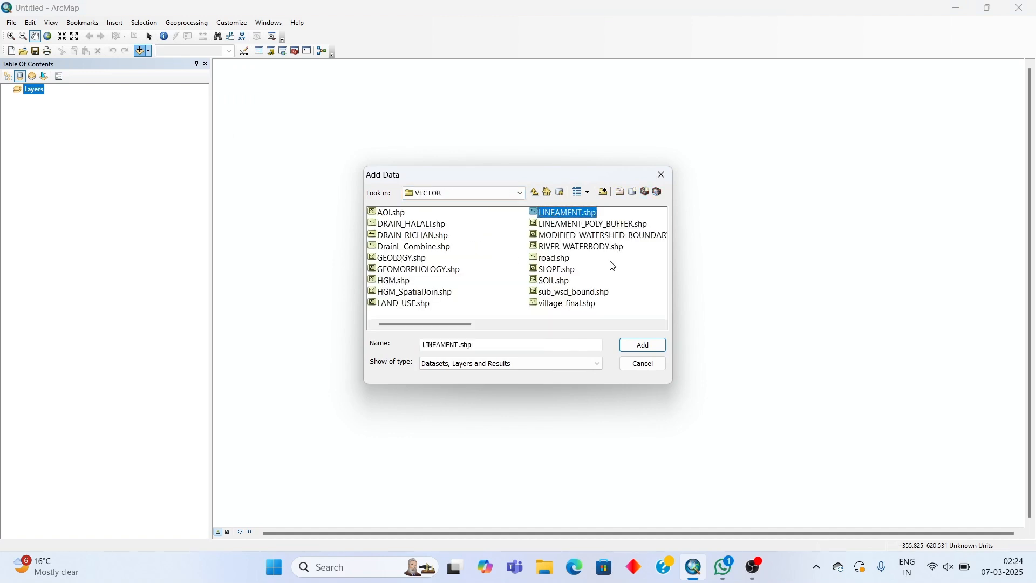
{"action": "left_click", "coordinate": [648, 346]}
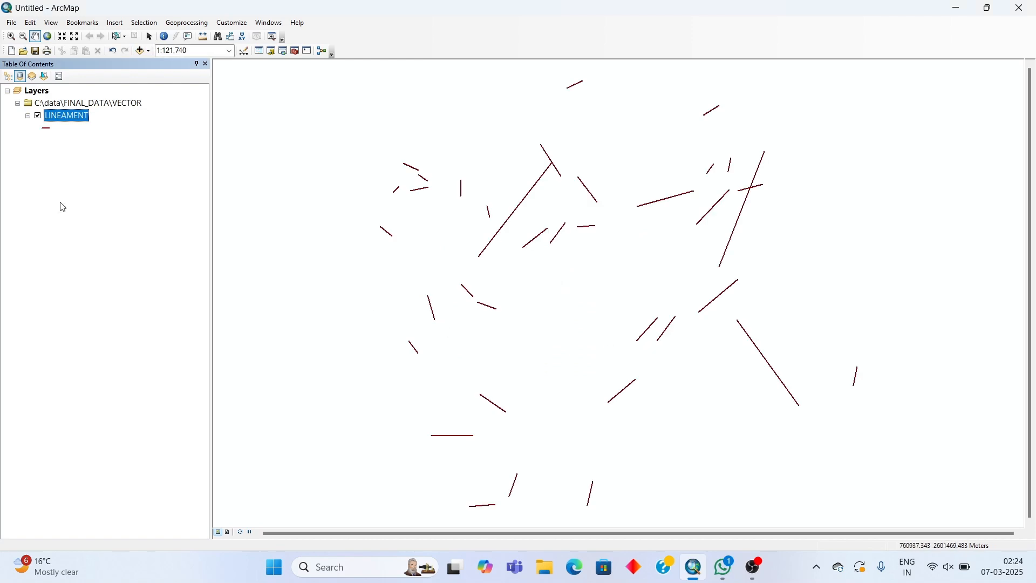
Change the LINEAMENT layer's line symbol to the ESRI Highway style.
{"action": "left_click", "coordinate": [47, 129]}
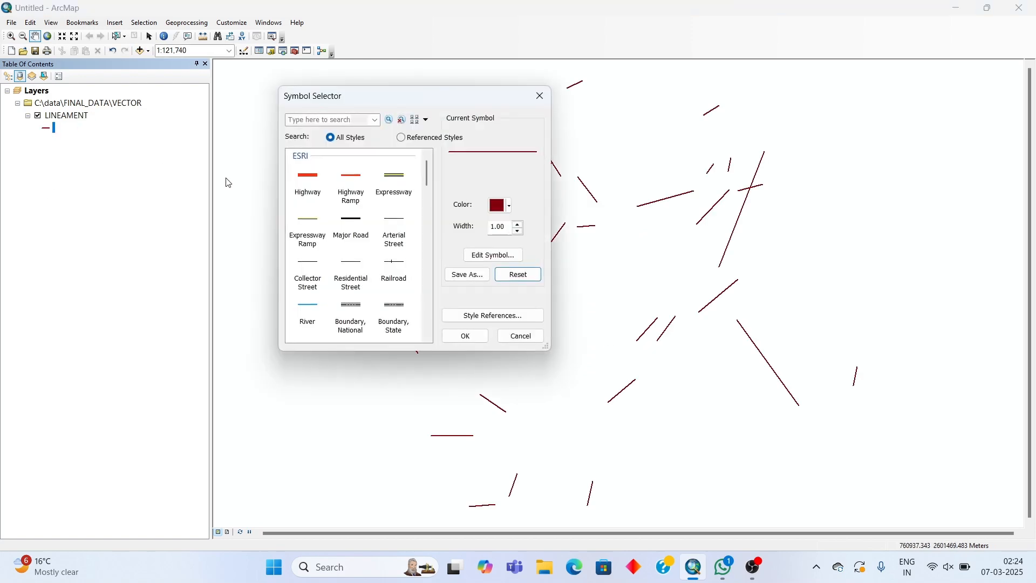
{"action": "left_click", "coordinate": [313, 180]}
{"action": "left_click", "coordinate": [465, 337]}
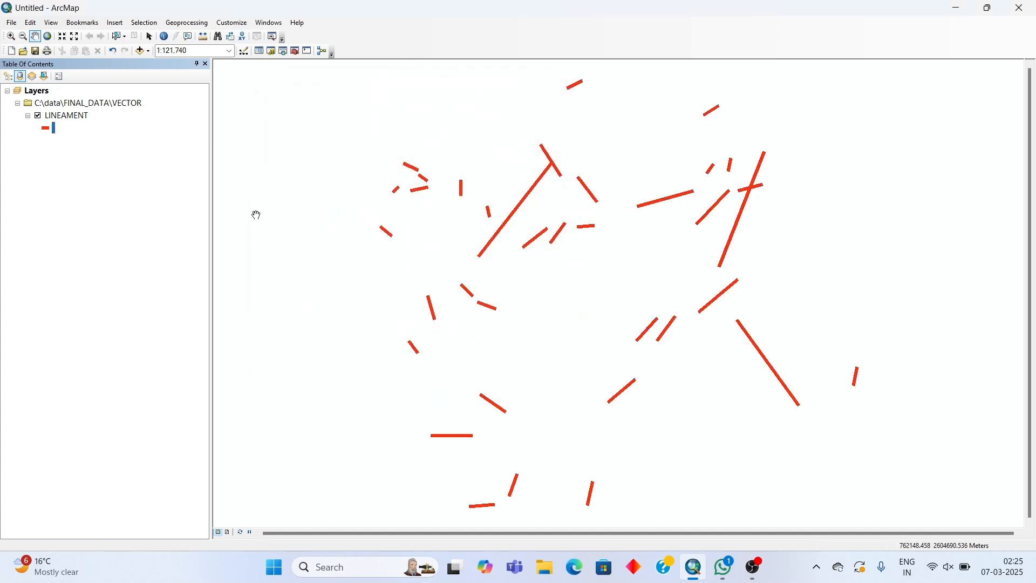
Add the Imagery basemap to the map.
{"action": "left_click", "coordinate": [148, 52]}
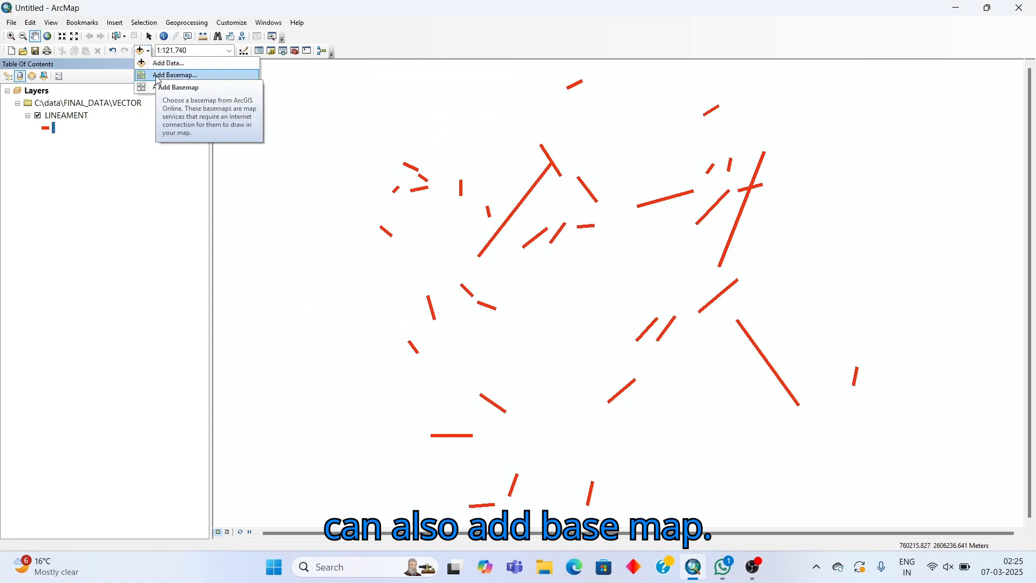
{"action": "left_click", "coordinate": [157, 80]}
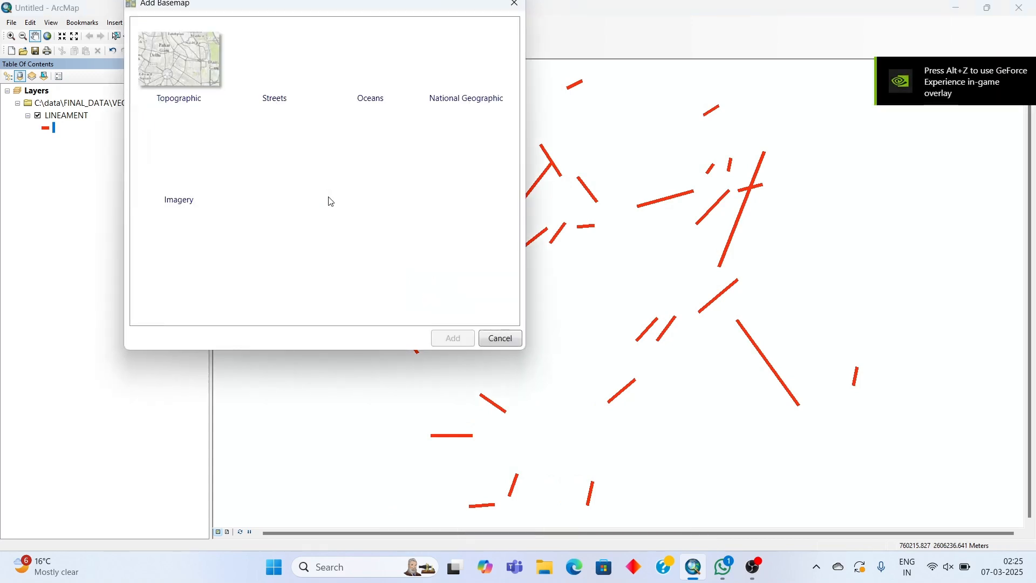
{"action": "left_click", "coordinate": [162, 172]}
{"action": "left_click", "coordinate": [452, 338]}
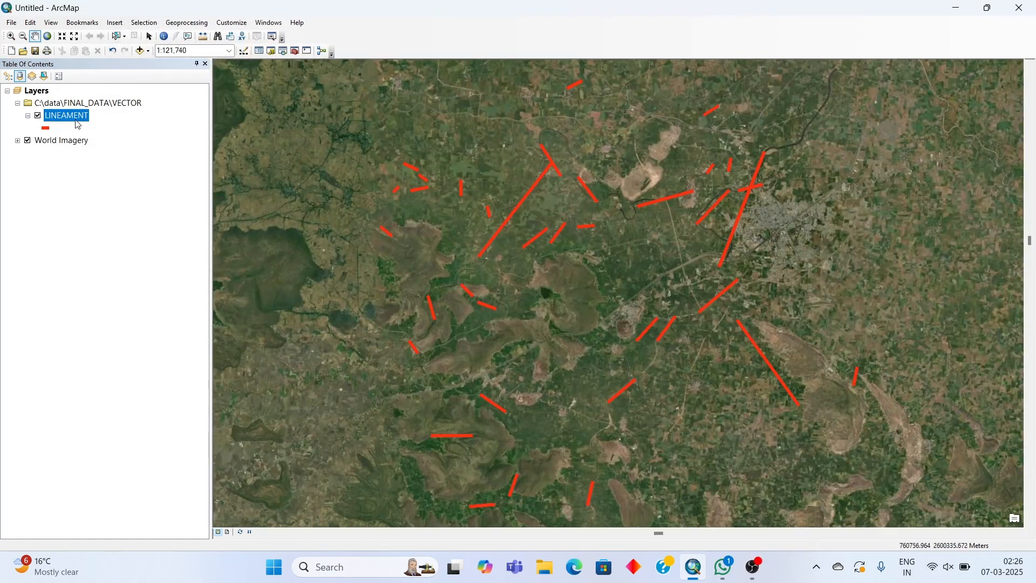
Open the LINEAMENT attribute table and add a field named x1 of type Double.
{"action": "right_click", "coordinate": [76, 121]}
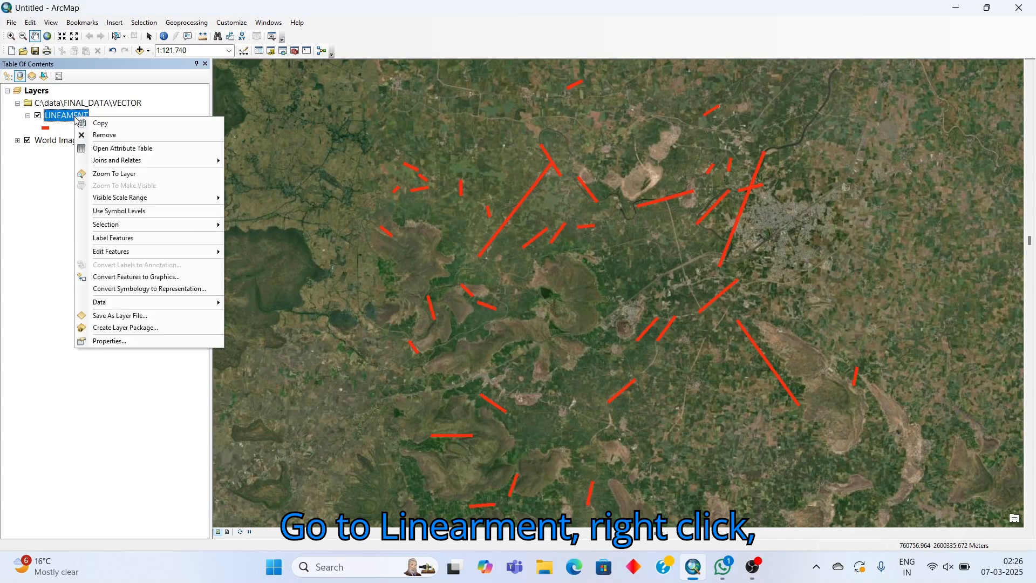
{"action": "left_click", "coordinate": [106, 148]}
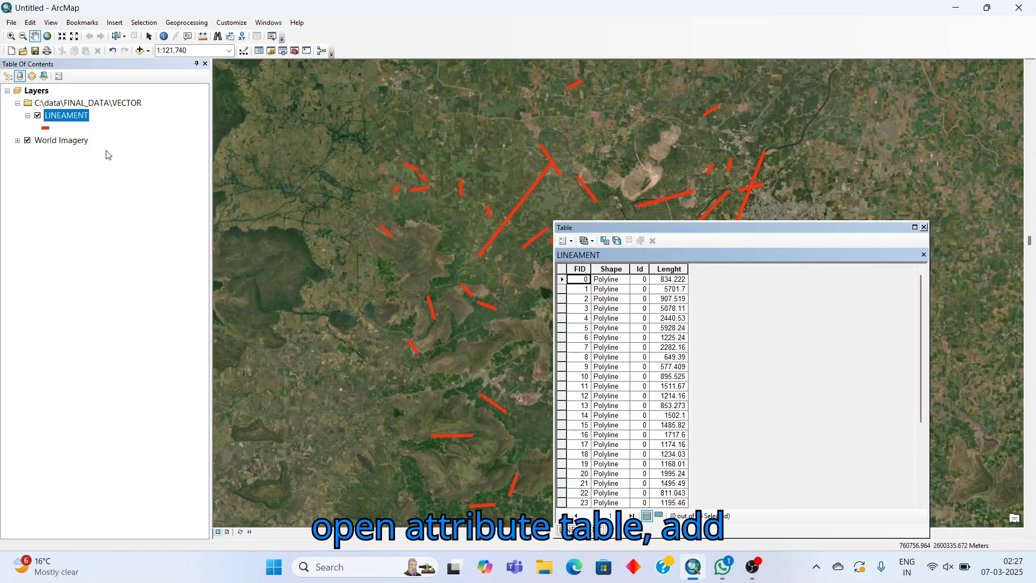
{"action": "left_click", "coordinate": [567, 241]}
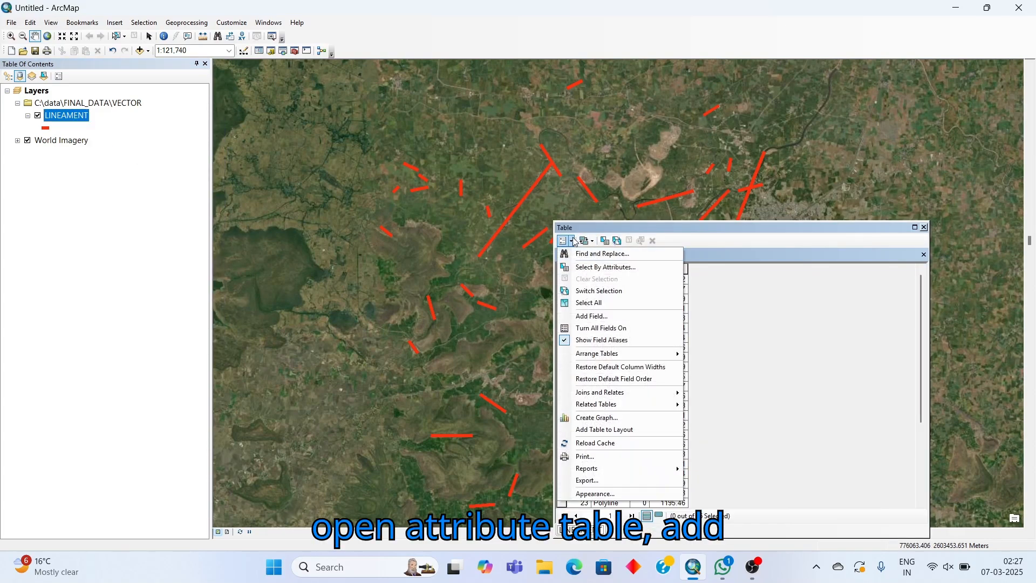
{"action": "left_click", "coordinate": [597, 320]}
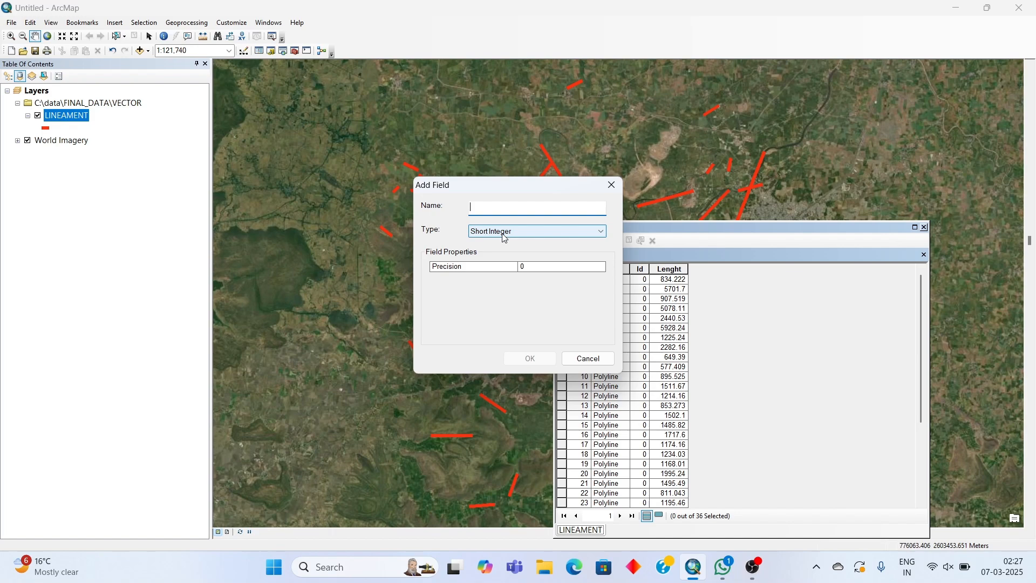
{"action": "left_click", "coordinate": [505, 235]}
{"action": "left_click", "coordinate": [503, 268]}
{"action": "left_click", "coordinate": [480, 211]}
{"action": "type", "text": "x1"}
{"action": "left_click", "coordinate": [530, 359]}
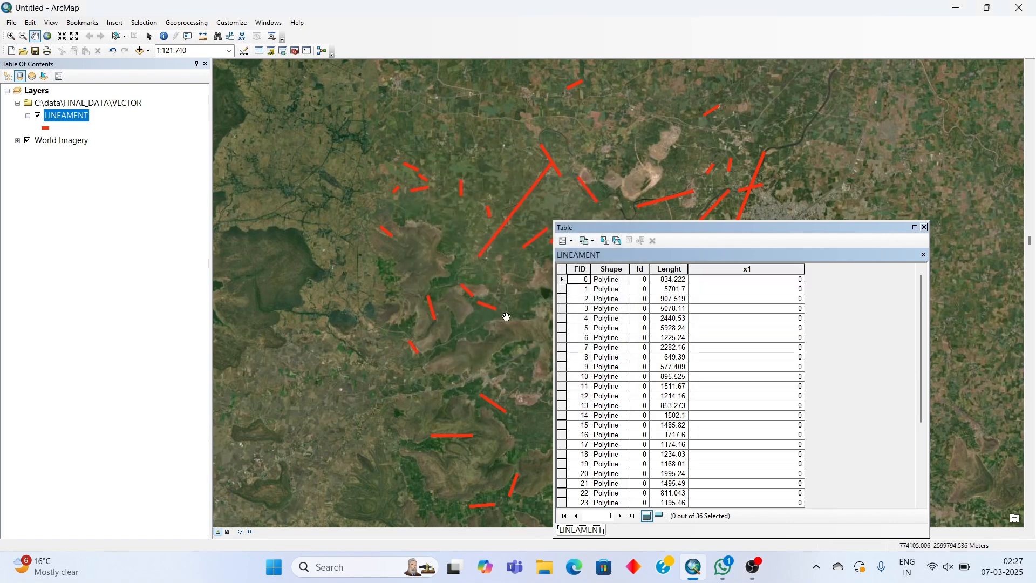
Add a field named y1 of type Double to the LINEAMENT attribute table.
{"action": "left_click", "coordinate": [572, 243]}
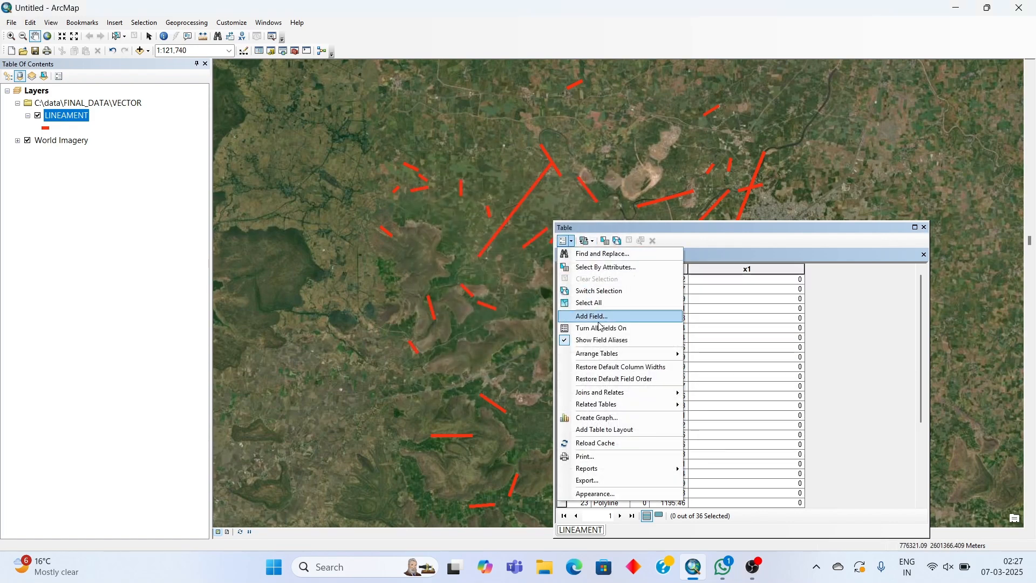
{"action": "left_click", "coordinate": [596, 317]}
{"action": "left_click", "coordinate": [539, 230]}
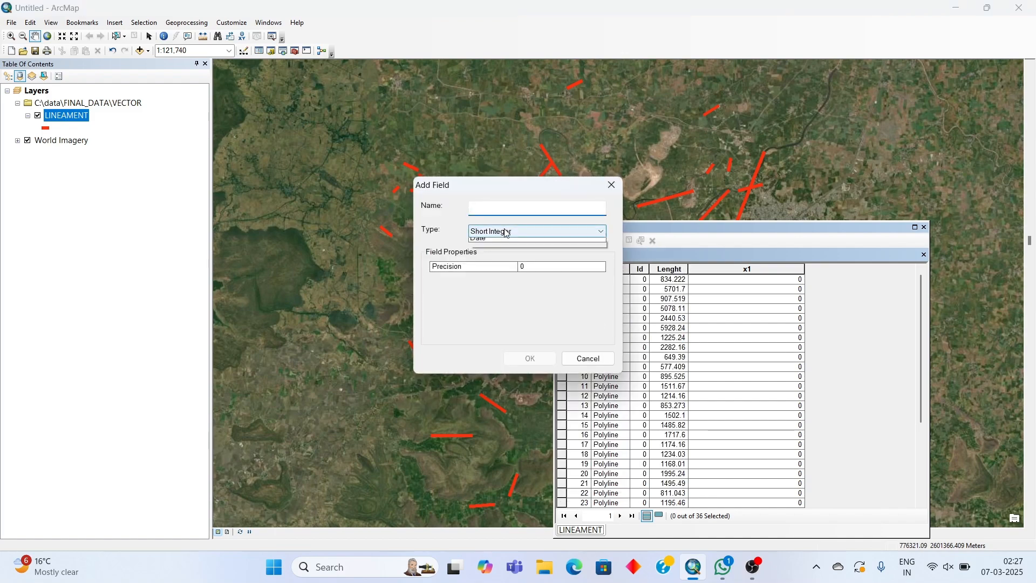
{"action": "left_click", "coordinate": [499, 267]}
{"action": "left_click", "coordinate": [479, 209]}
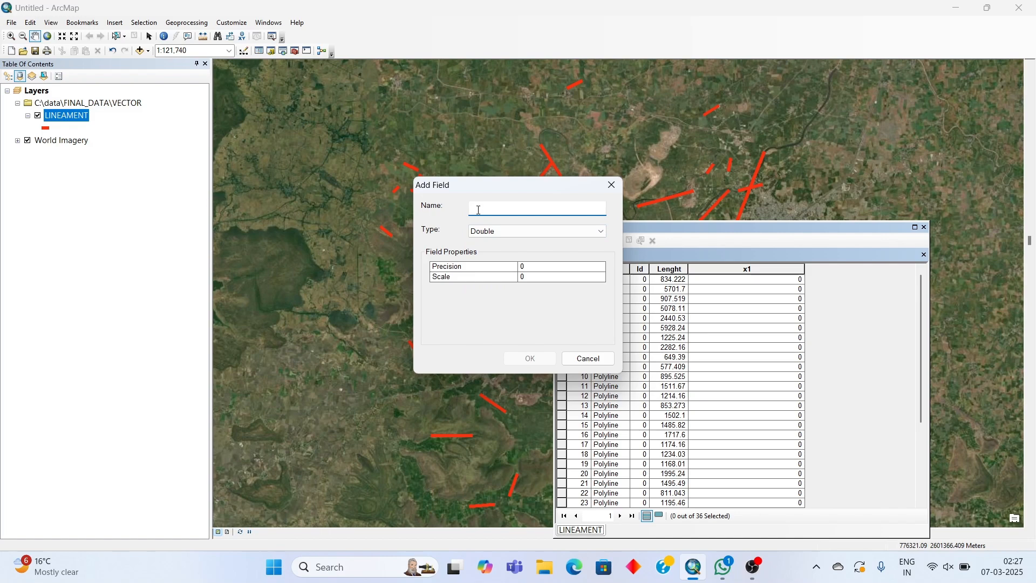
{"action": "type", "text": "y1"}
{"action": "left_click", "coordinate": [529, 358]}
Add a field named x2 of type Double to the LINEAMENT attribute table.
{"action": "left_click", "coordinate": [574, 242]}
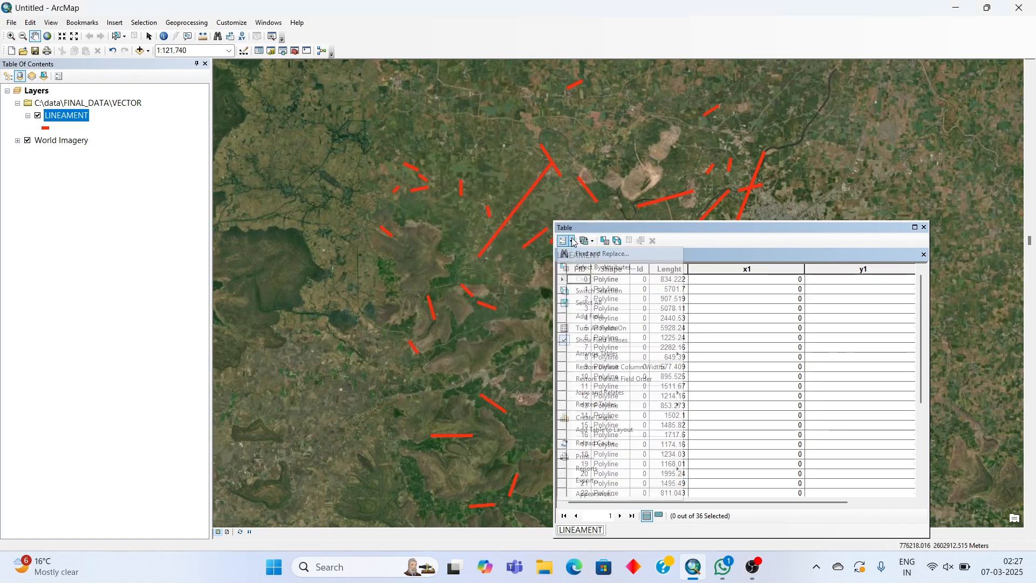
{"action": "left_click", "coordinate": [599, 316]}
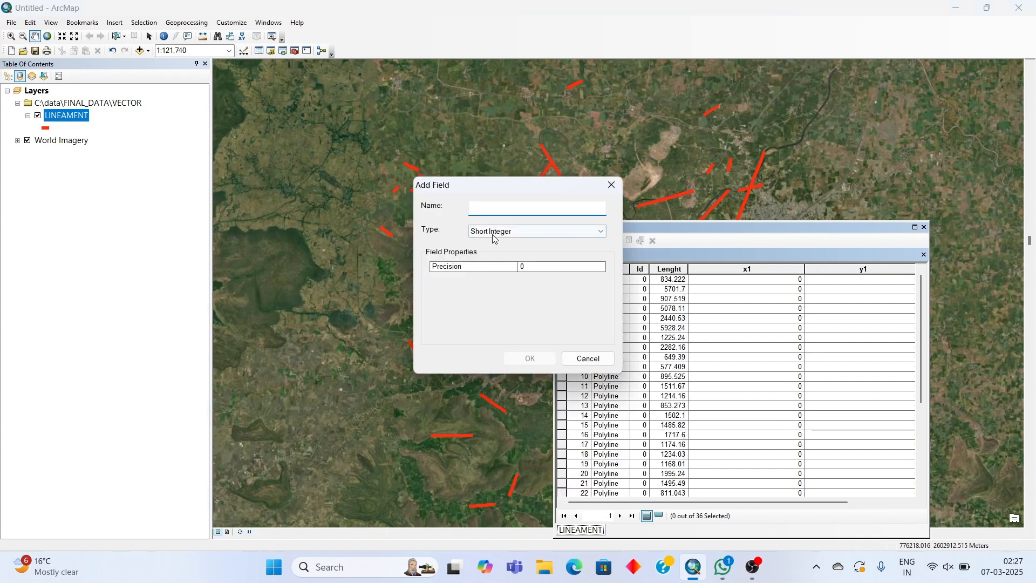
{"action": "left_click", "coordinate": [491, 235]}
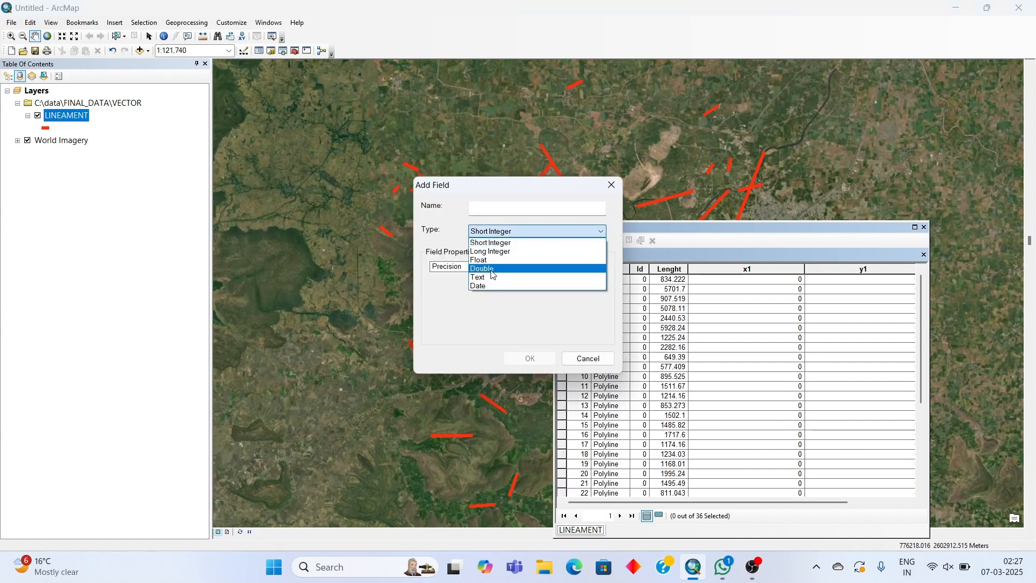
{"action": "left_click", "coordinate": [492, 269]}
{"action": "left_click", "coordinate": [491, 213]}
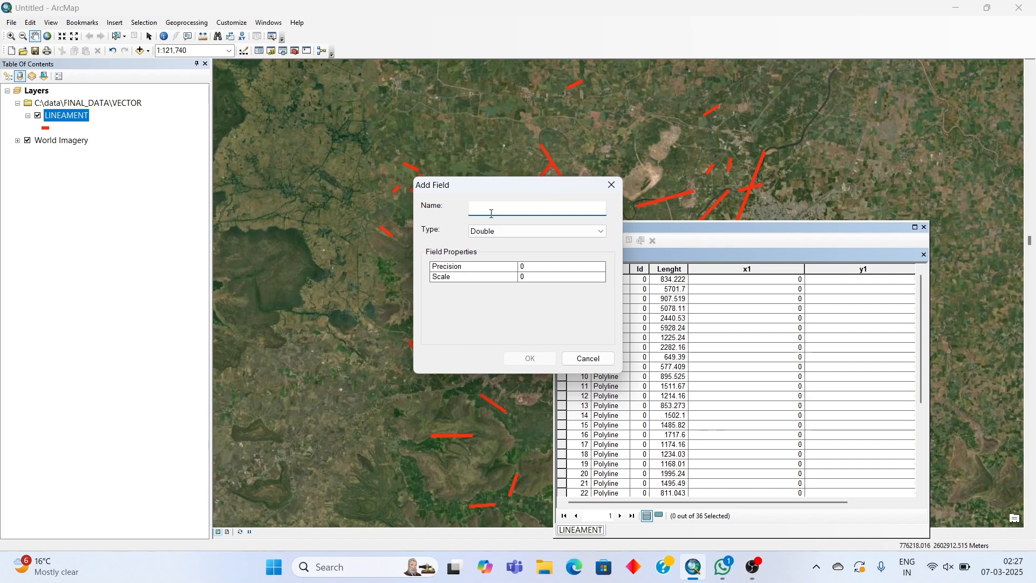
{"action": "type", "text": "x2"}
{"action": "left_click", "coordinate": [530, 359]}
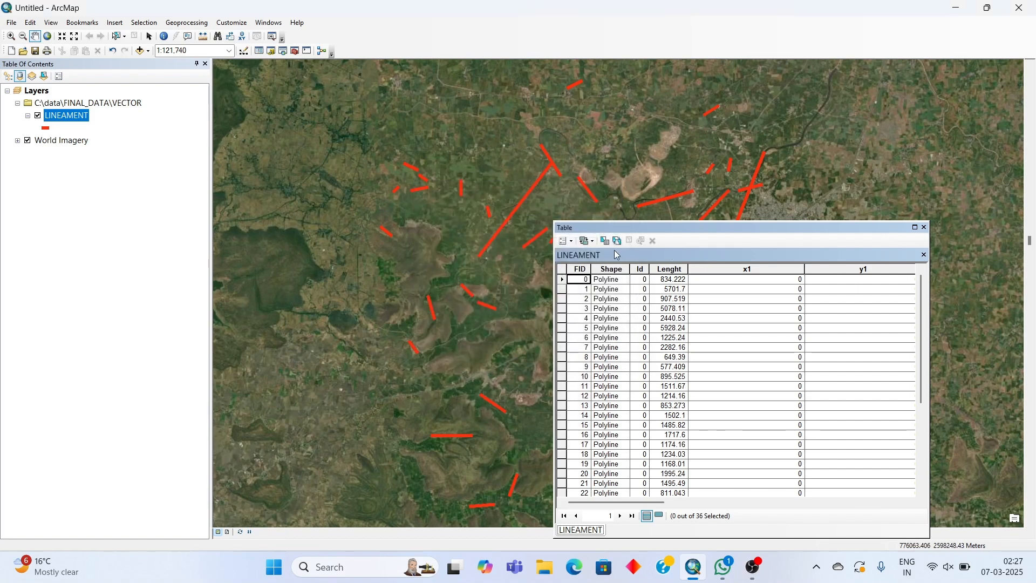
Add another Double field, for the second y coordinate, to the LINEAMENT attribute table.
{"action": "left_click", "coordinate": [564, 241]}
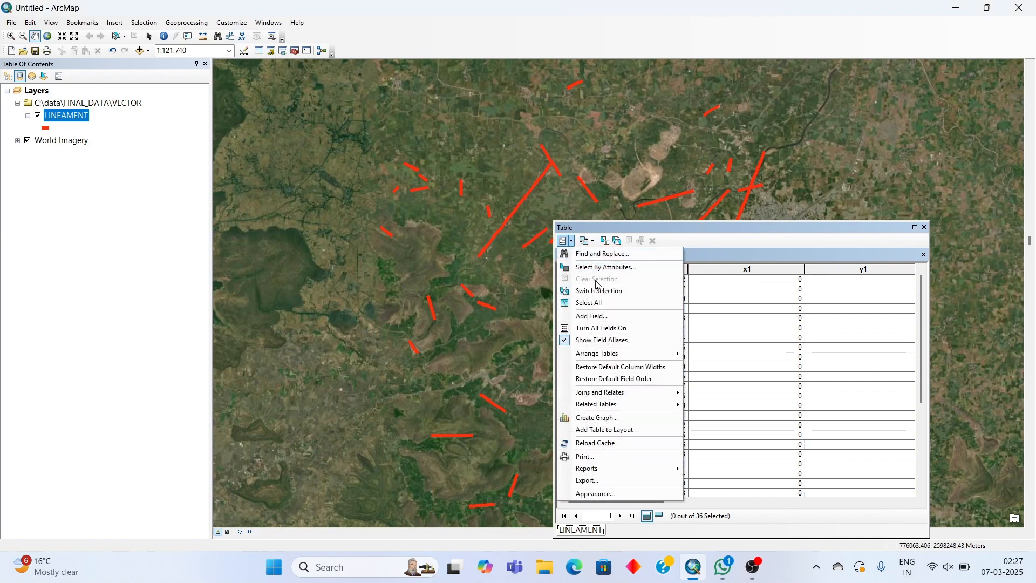
{"action": "left_click", "coordinate": [580, 314]}
{"action": "left_click", "coordinate": [492, 233]}
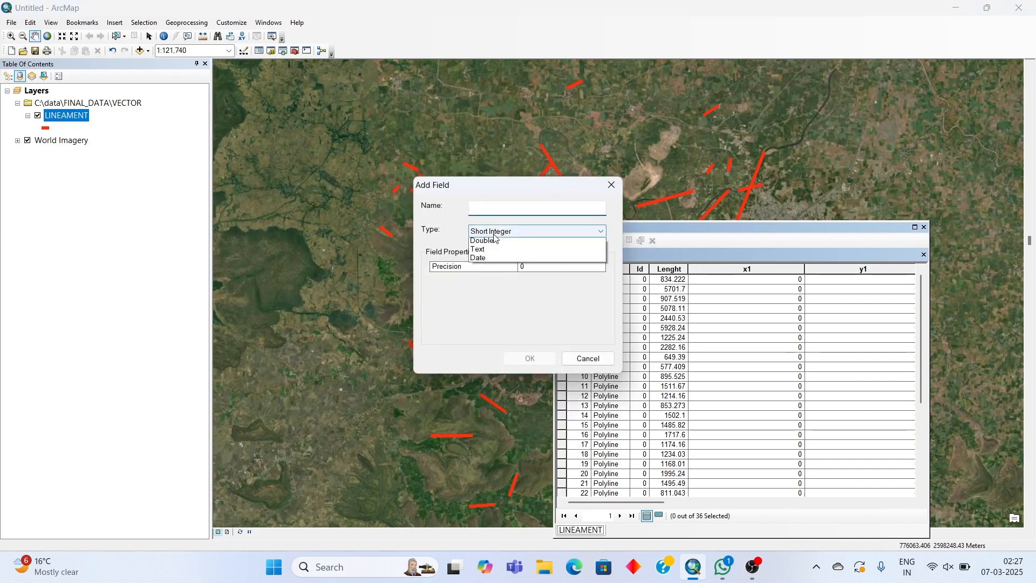
{"action": "left_click", "coordinate": [490, 269]}
{"action": "left_click", "coordinate": [490, 211]}
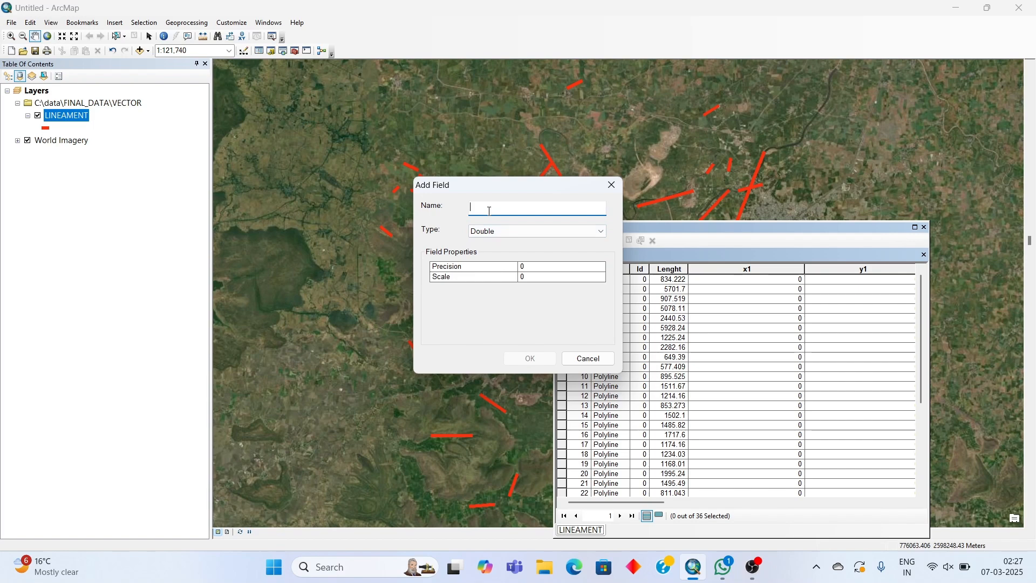
{"action": "type", "text": "y"}
{"action": "left_click", "coordinate": [531, 358]}
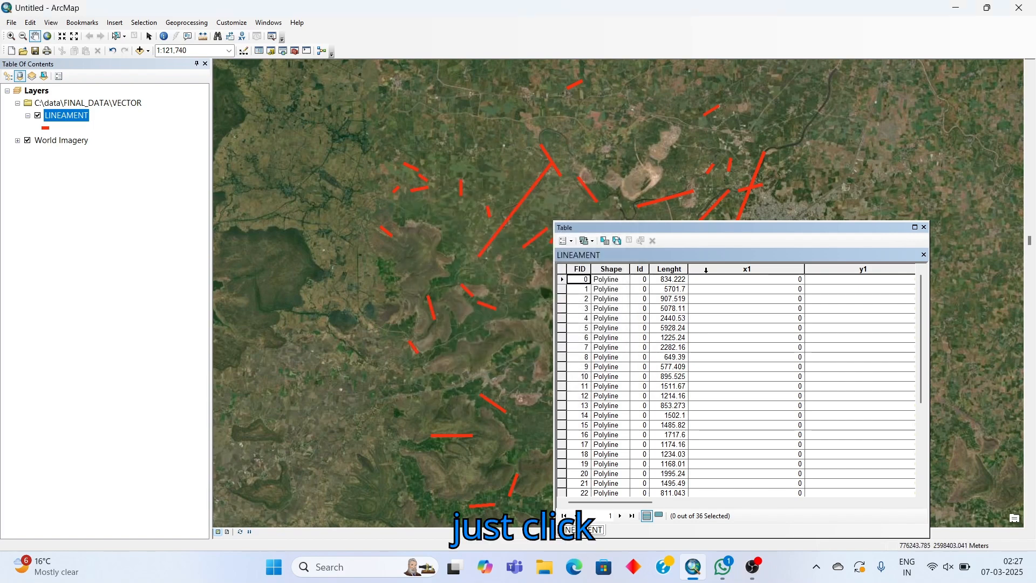
Calculate the x1 field's geometry as X Coordinate of Line Start in meters, using the data source's coordinate system.
{"action": "left_click", "coordinate": [707, 269]}
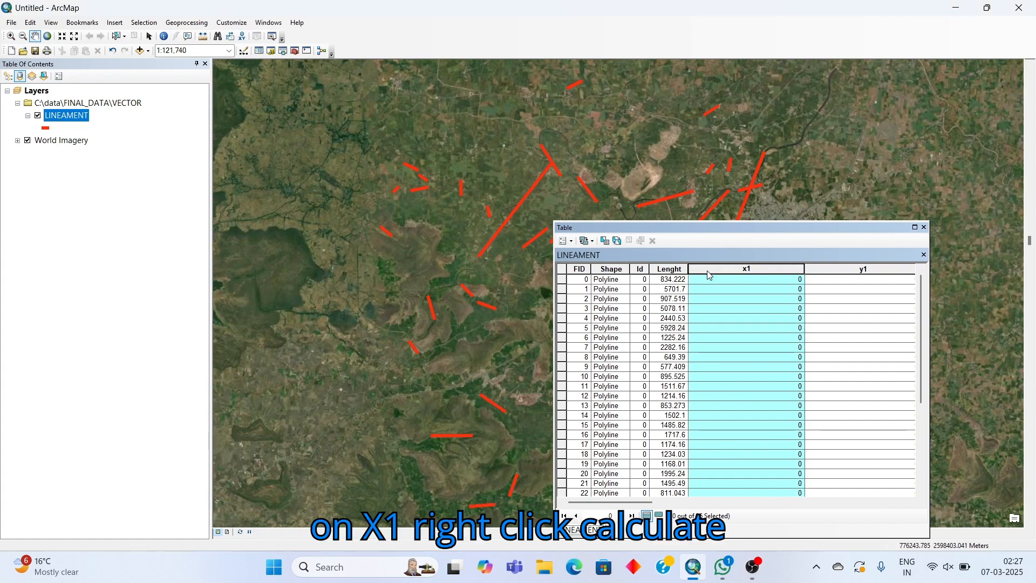
{"action": "right_click", "coordinate": [709, 274]}
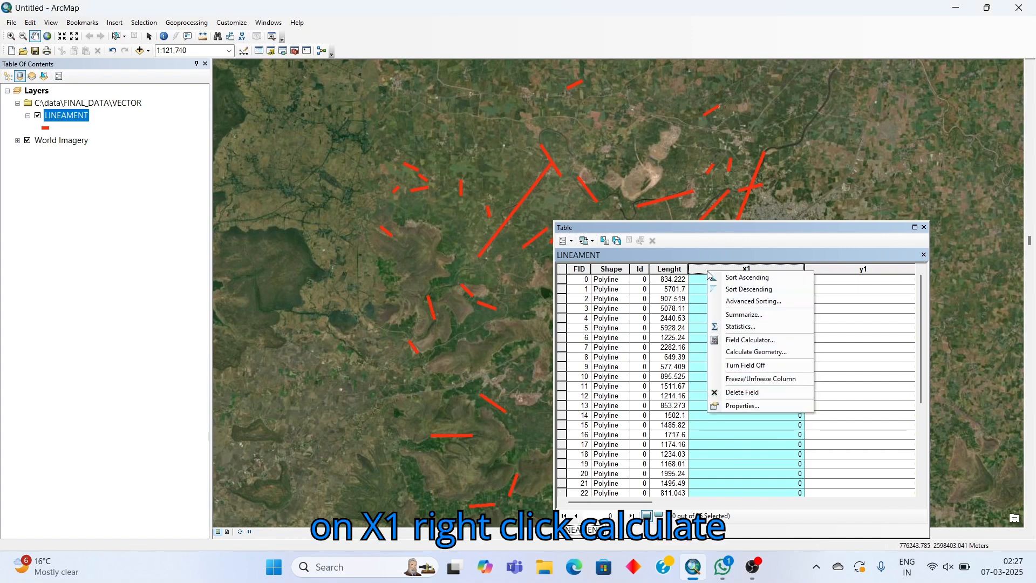
{"action": "left_click", "coordinate": [754, 355]}
{"action": "left_click", "coordinate": [477, 312]}
{"action": "left_click", "coordinate": [481, 208]}
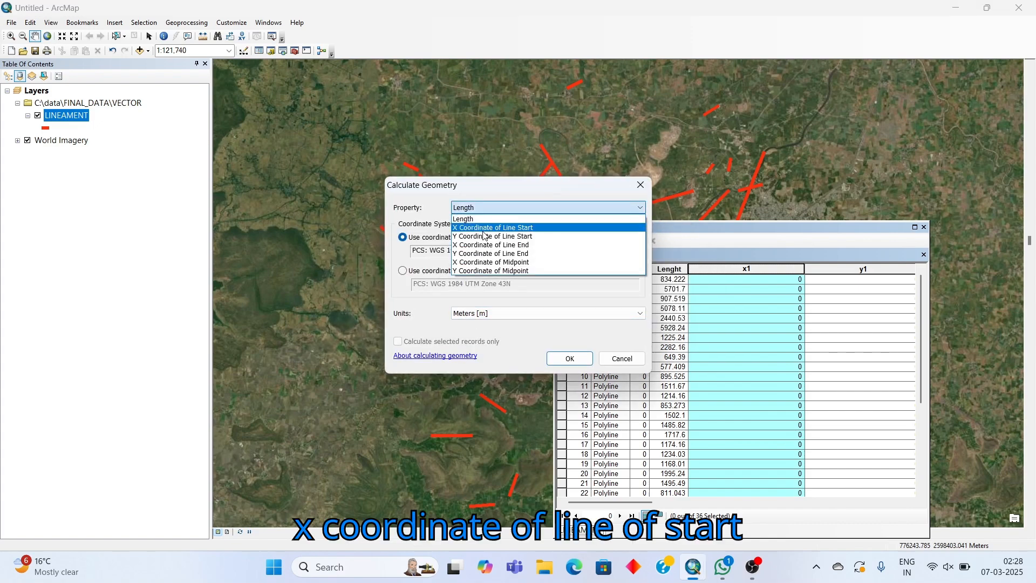
{"action": "left_click", "coordinate": [486, 229]}
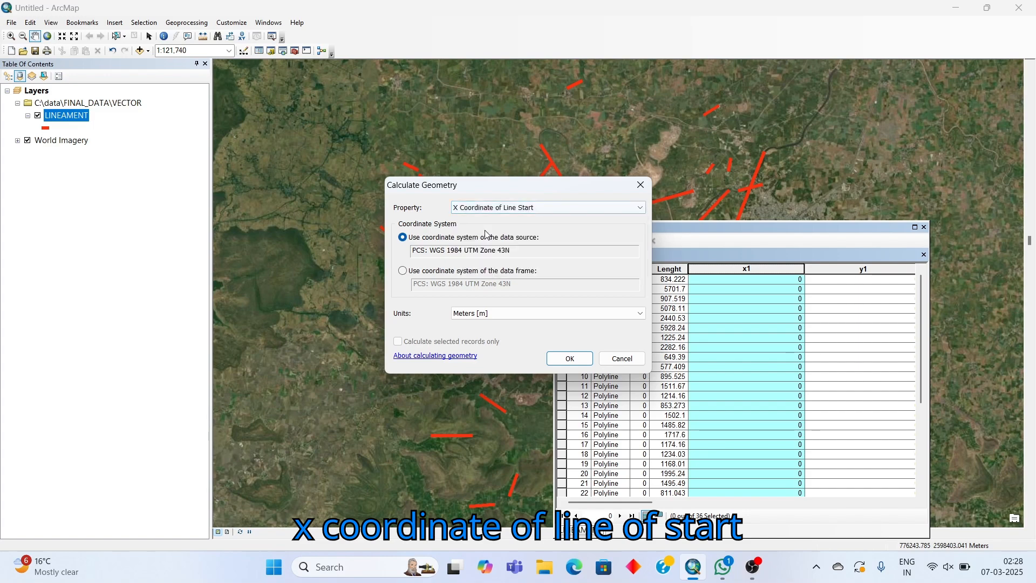
{"action": "left_click", "coordinate": [561, 363]}
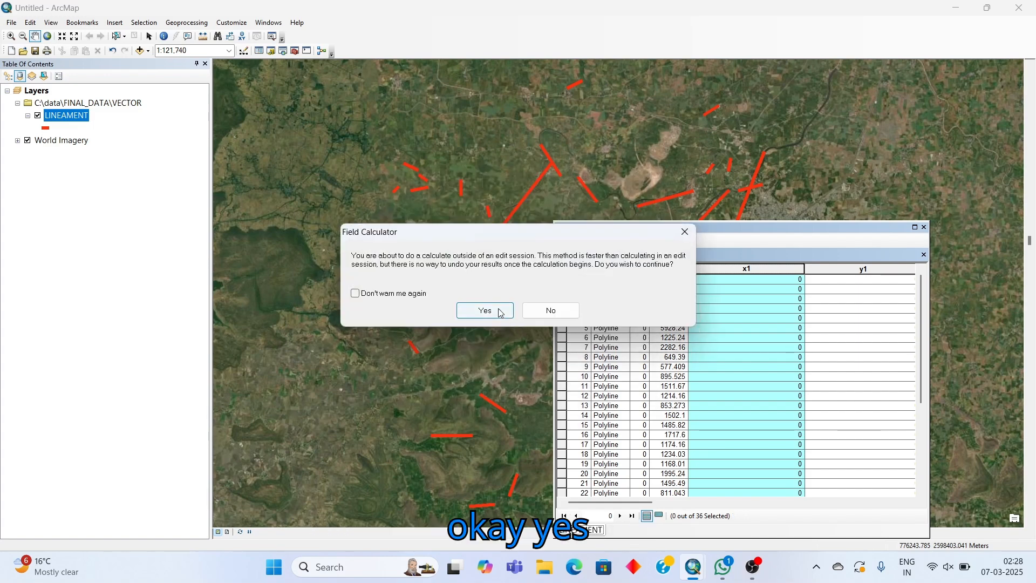
{"action": "left_click", "coordinate": [498, 309]}
Calculate the y1 field's geometry as Y Coordinate of Line Start in meters, using the data source's coordinate system.
{"action": "left_click", "coordinate": [830, 270]}
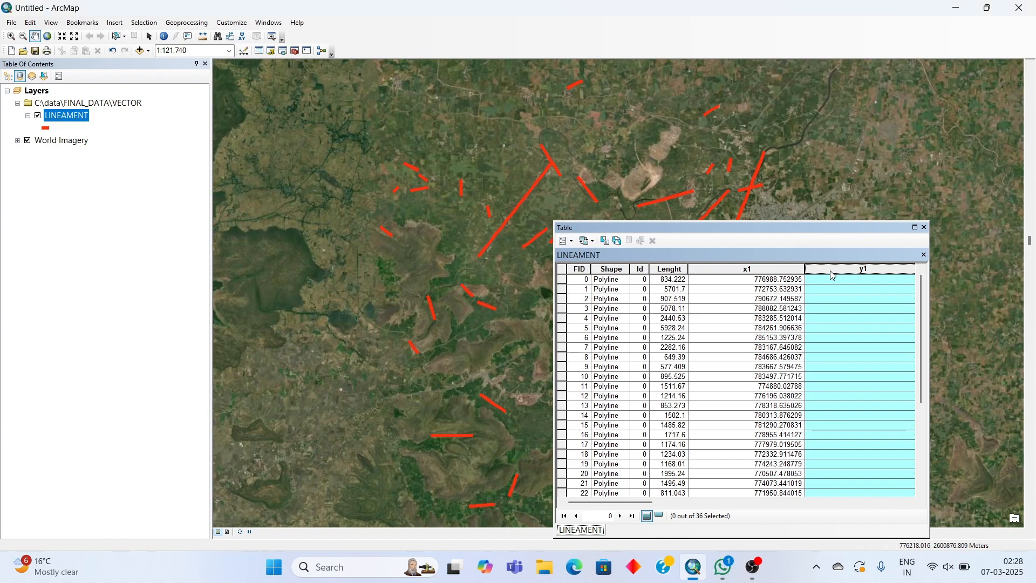
{"action": "right_click", "coordinate": [831, 271]}
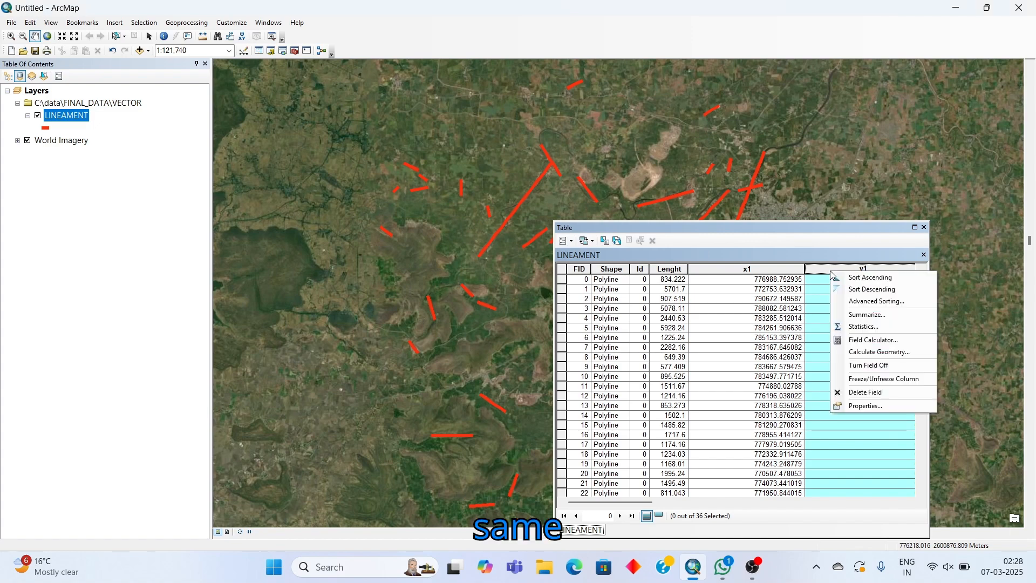
{"action": "left_click", "coordinate": [859, 354]}
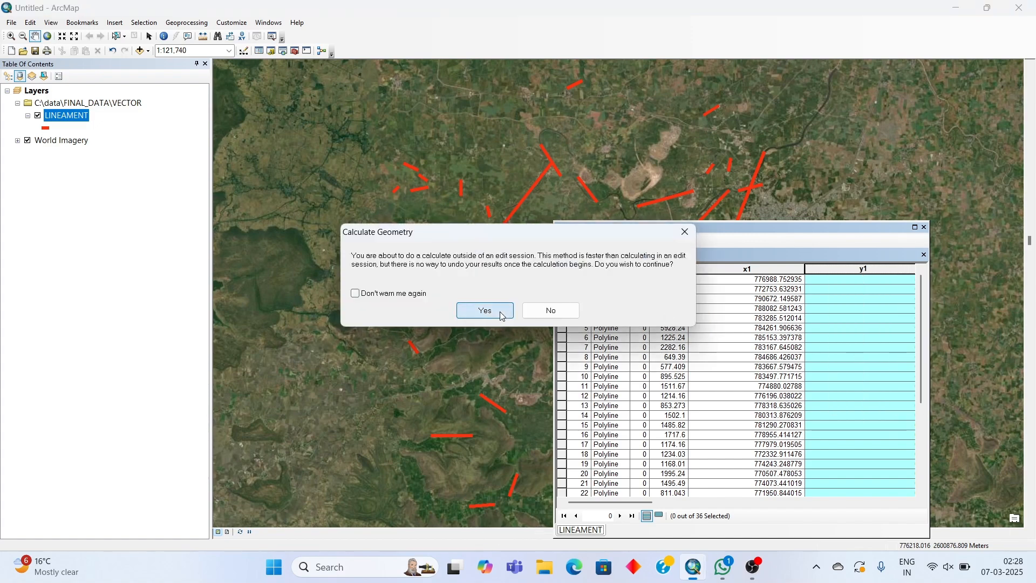
{"action": "left_click", "coordinate": [500, 309]}
{"action": "left_click", "coordinate": [474, 208]}
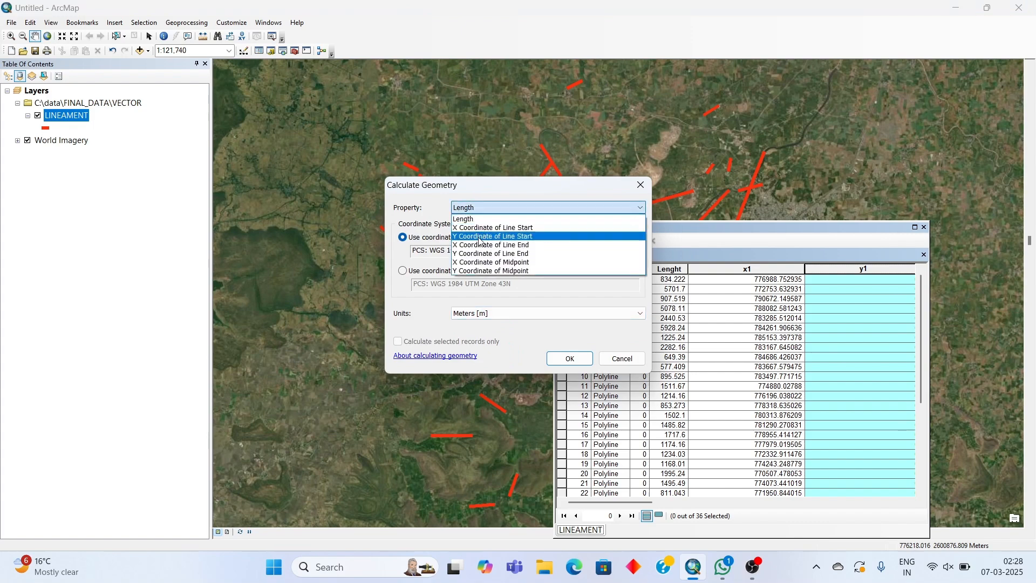
{"action": "left_click", "coordinate": [481, 237]}
{"action": "left_click", "coordinate": [568, 358]}
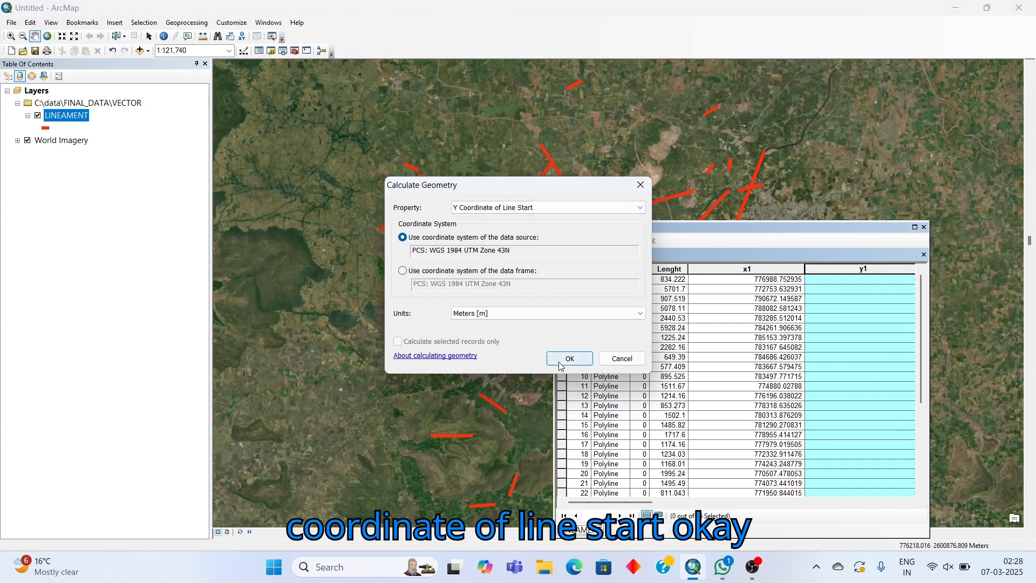
{"action": "left_click", "coordinate": [486, 310]}
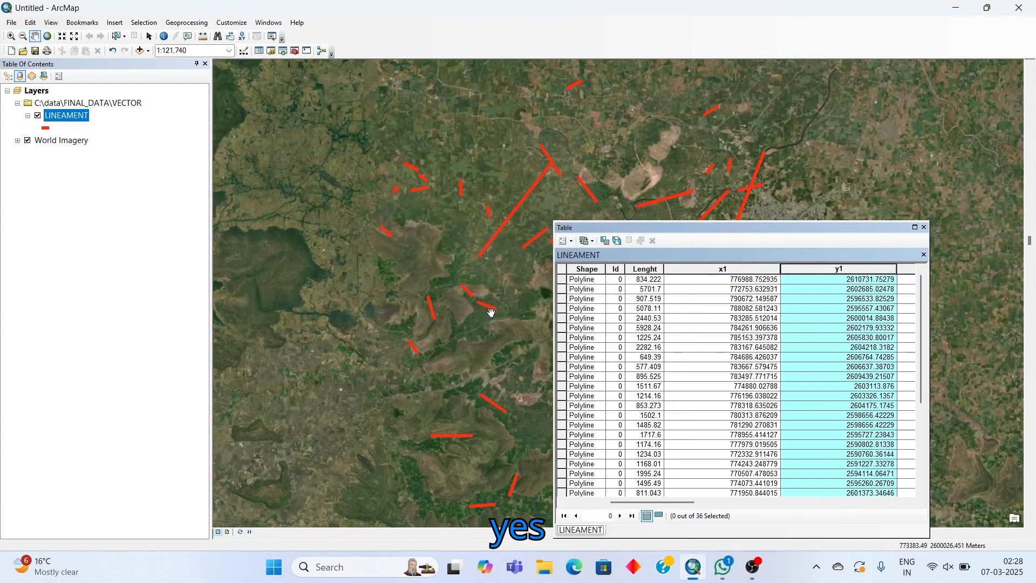
Calculate the x2 field's geometry as X Coordinate of Line End in meters, using the data source's coordinate system.
{"action": "left_click", "coordinate": [909, 502]}
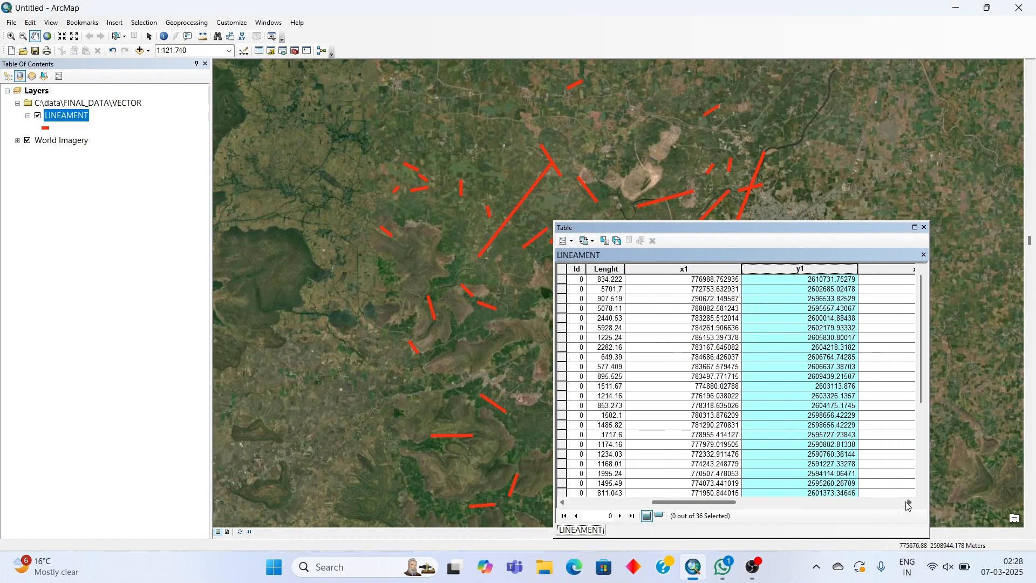
{"action": "left_click", "coordinate": [755, 272]}
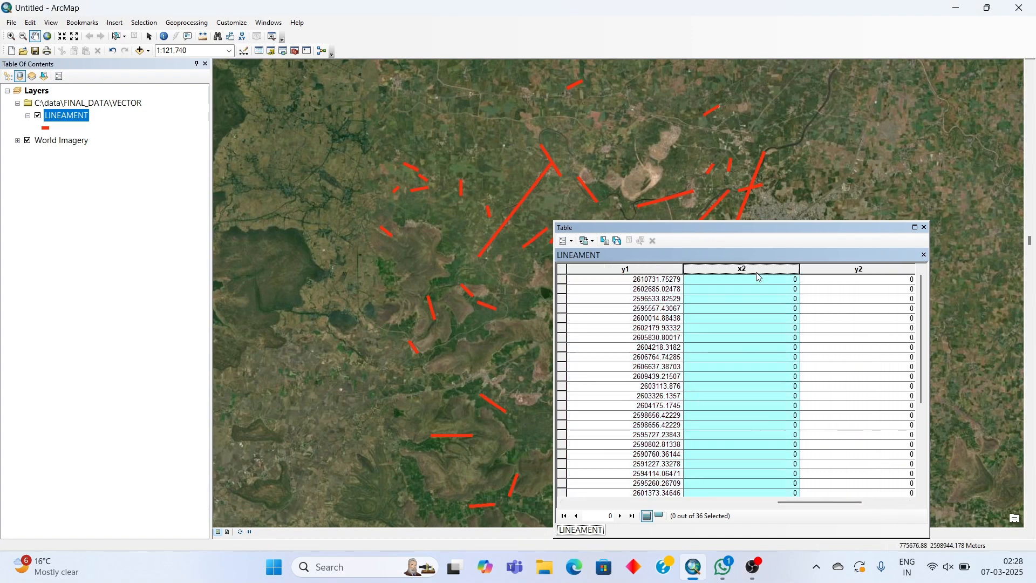
{"action": "right_click", "coordinate": [756, 272]}
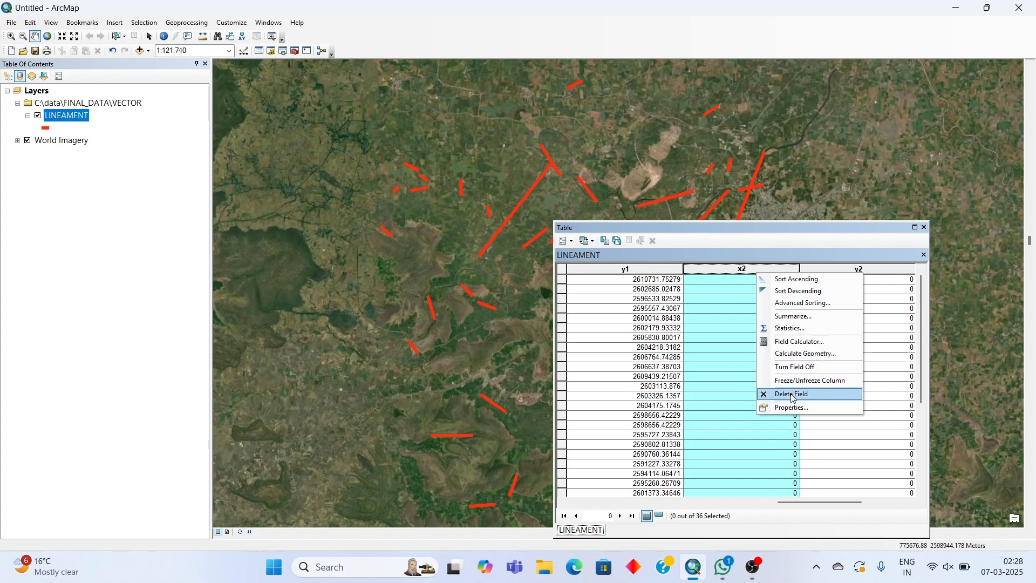
{"action": "left_click", "coordinate": [778, 355]}
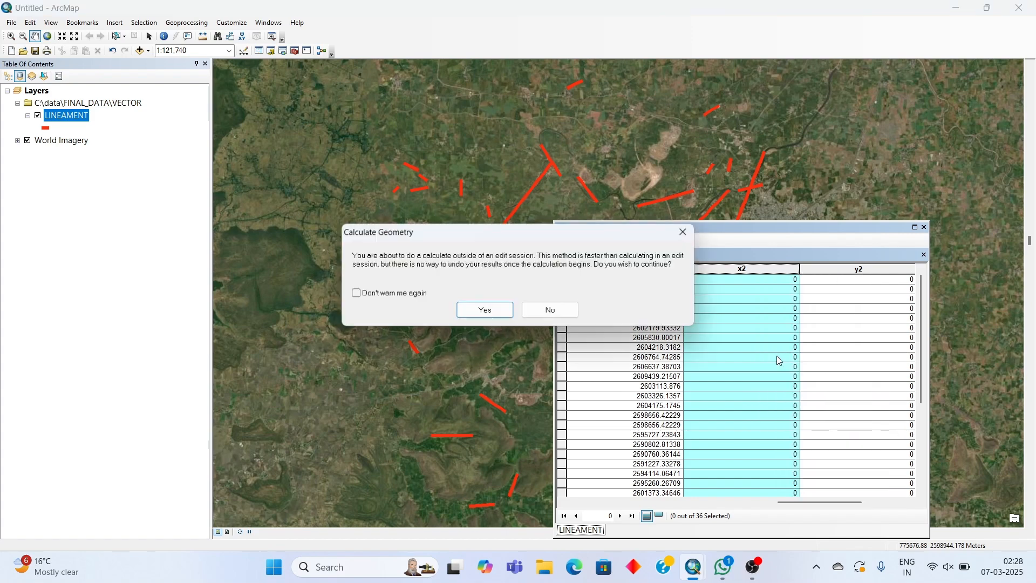
{"action": "left_click", "coordinate": [490, 310]}
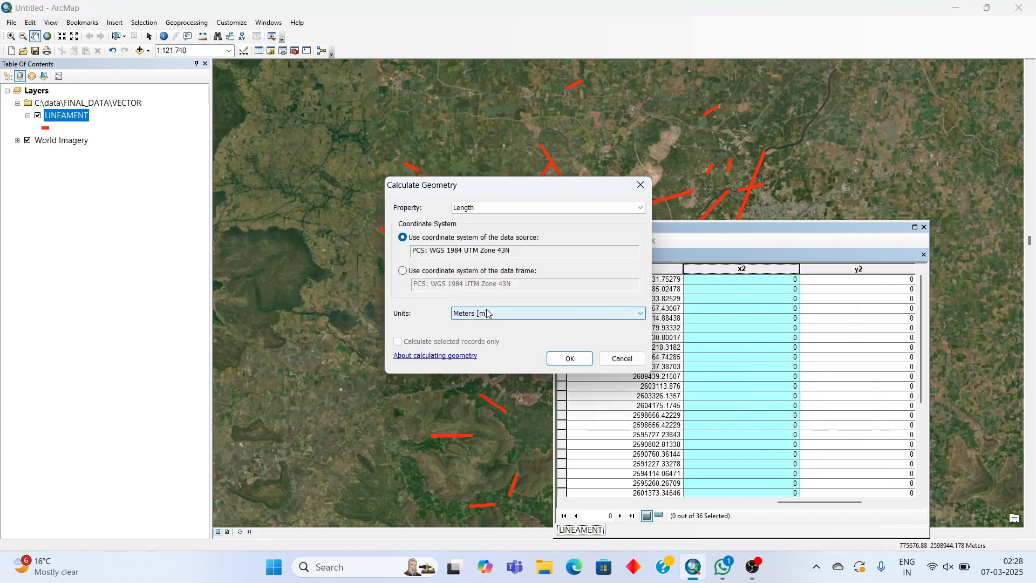
{"action": "left_click", "coordinate": [490, 210]}
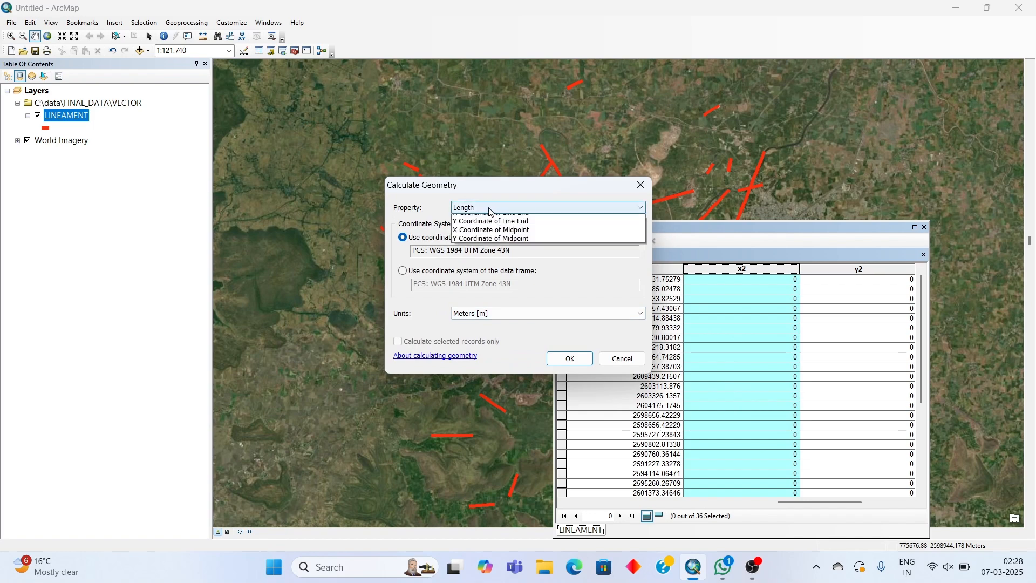
{"action": "left_click", "coordinate": [490, 245]}
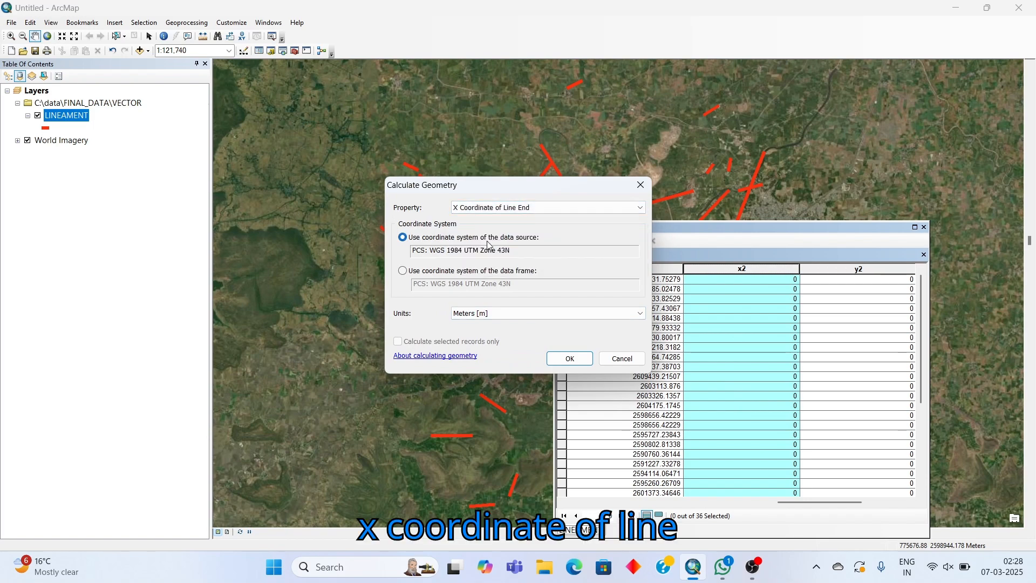
{"action": "left_click", "coordinate": [573, 366]}
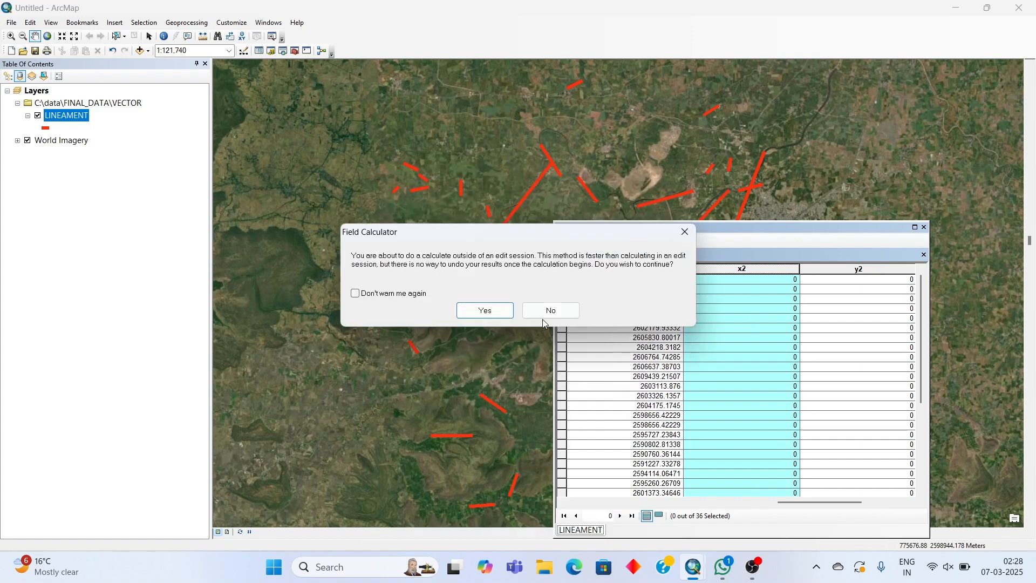
{"action": "left_click", "coordinate": [485, 310]}
Calculate the y2 field's geometry as Y Coordinate of Line End in meters, using the data source's coordinate system.
{"action": "left_click", "coordinate": [826, 269]}
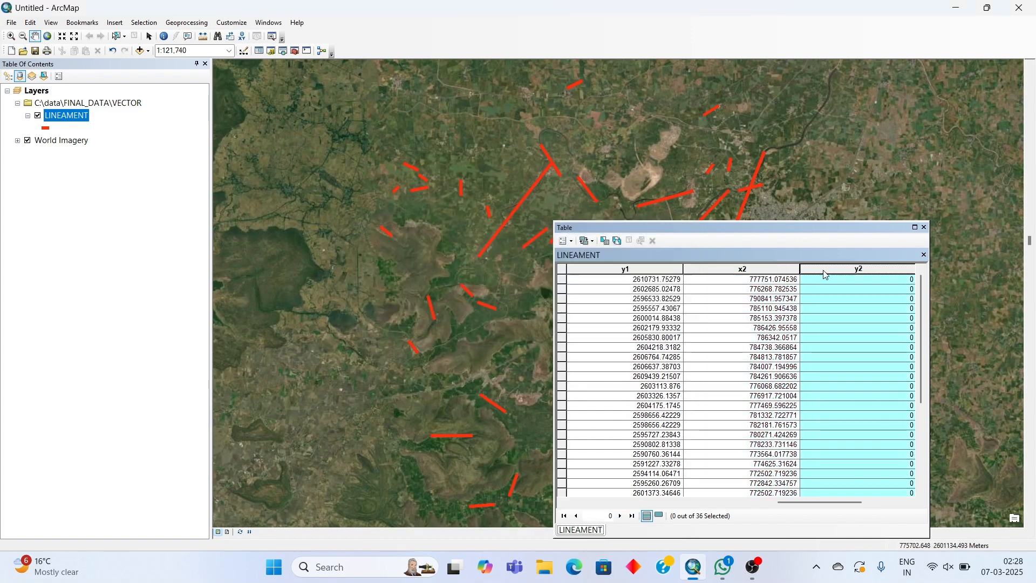
{"action": "right_click", "coordinate": [826, 275]}
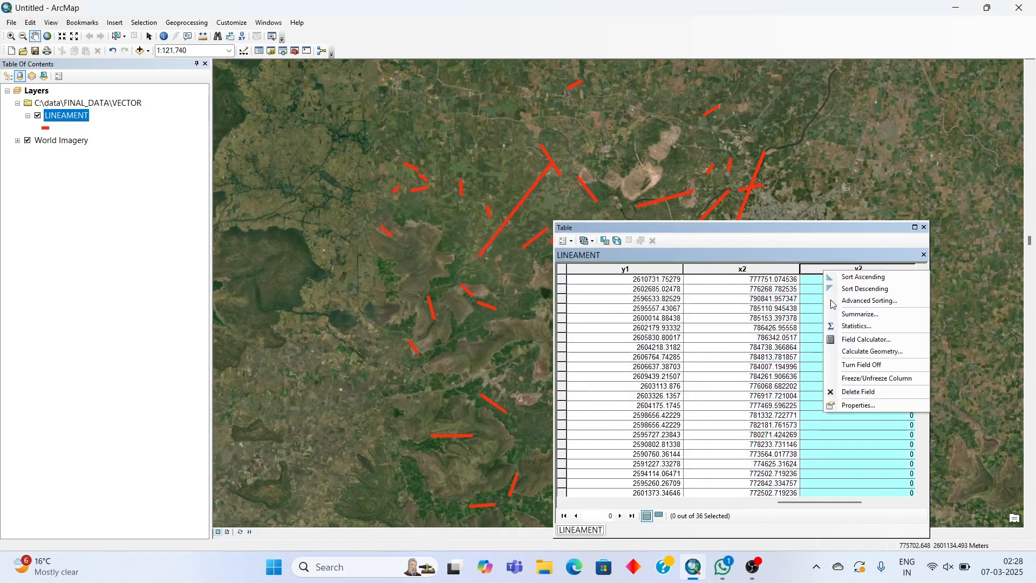
{"action": "left_click", "coordinate": [836, 351]}
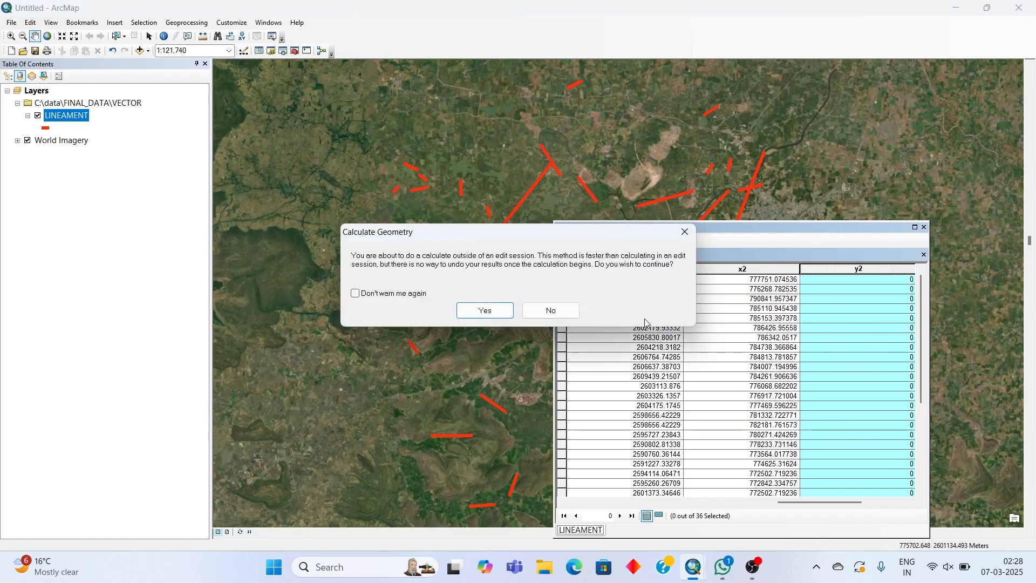
{"action": "left_click", "coordinate": [486, 311]}
{"action": "left_click", "coordinate": [475, 208]}
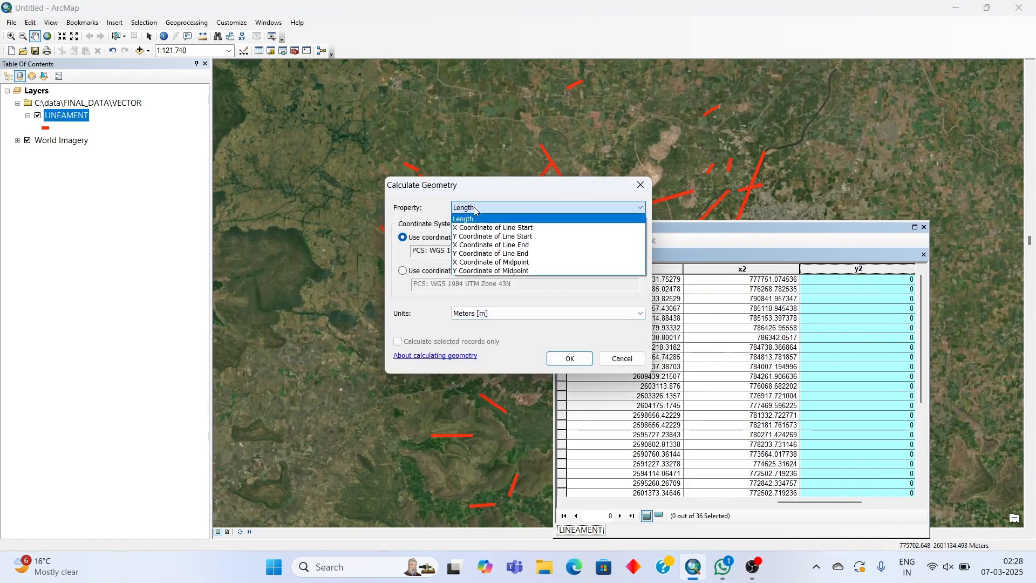
{"action": "left_click", "coordinate": [470, 252]}
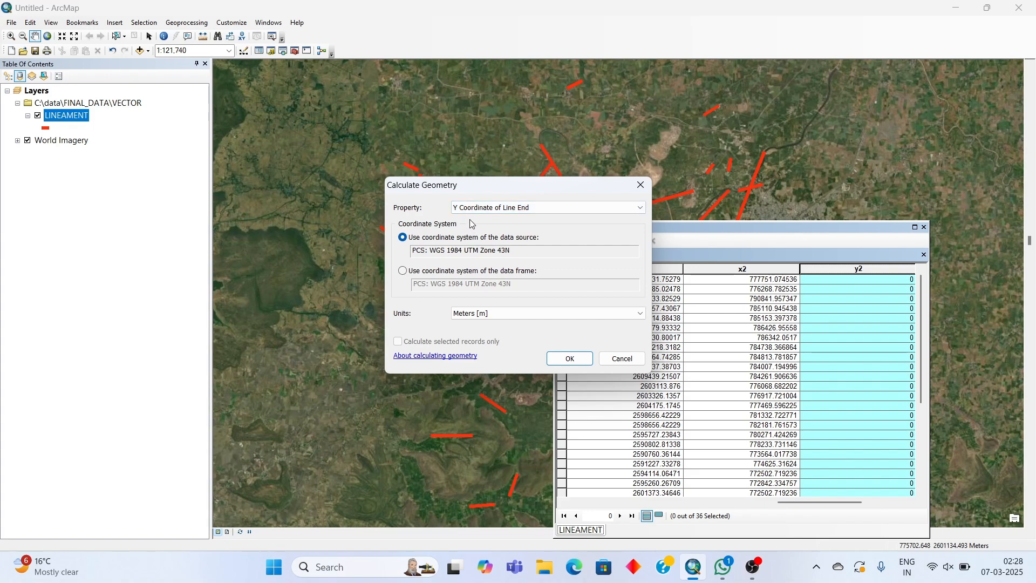
{"action": "left_click", "coordinate": [558, 365]}
{"action": "left_click", "coordinate": [486, 312]}
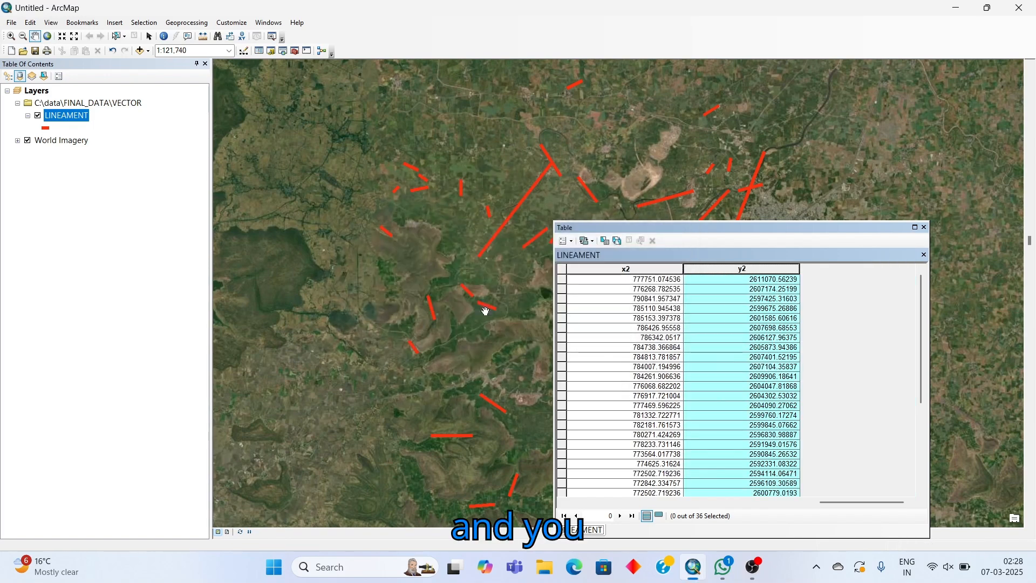
Select all records in the LINEAMENT attribute table and copy the selected records.
{"action": "left_click", "coordinate": [563, 502]}
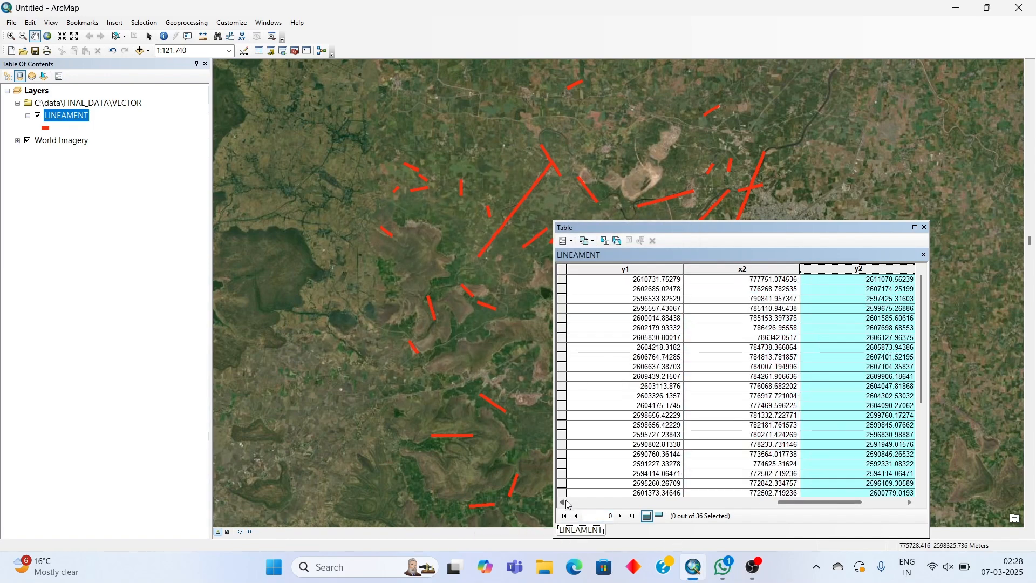
{"action": "left_click", "coordinate": [568, 503]}
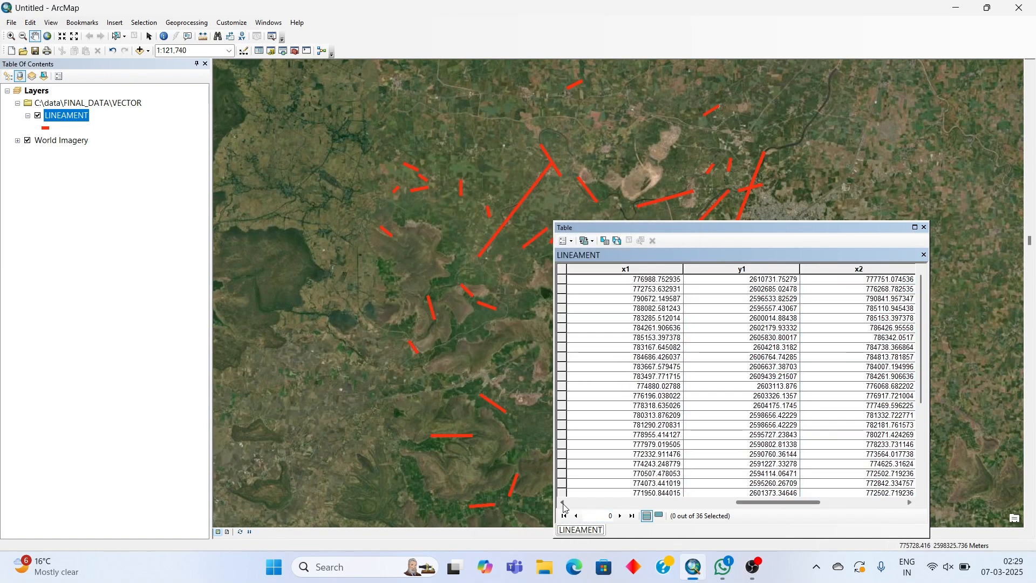
{"action": "left_click", "coordinate": [915, 228]}
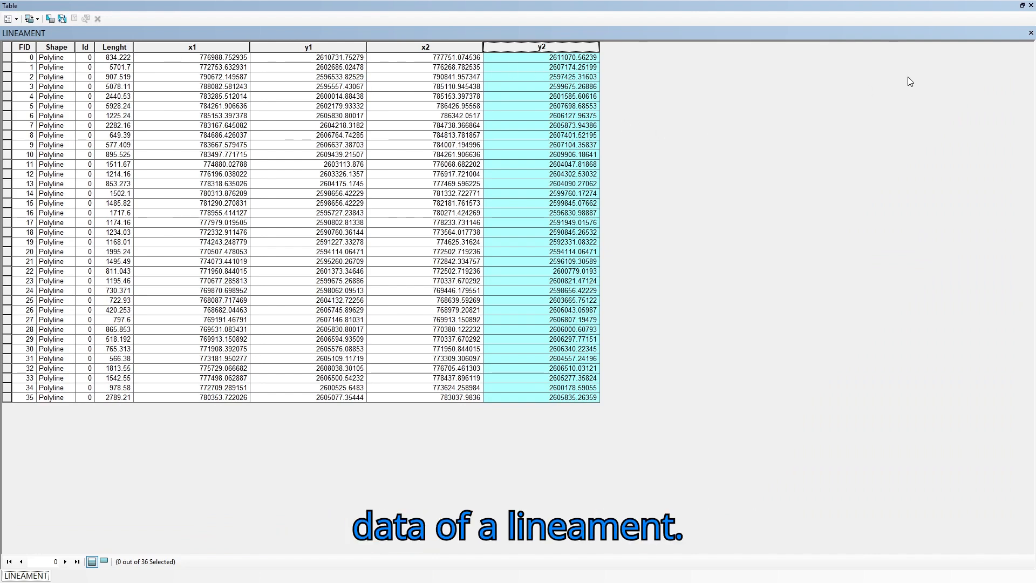
{"action": "left_click", "coordinate": [1022, 5]}
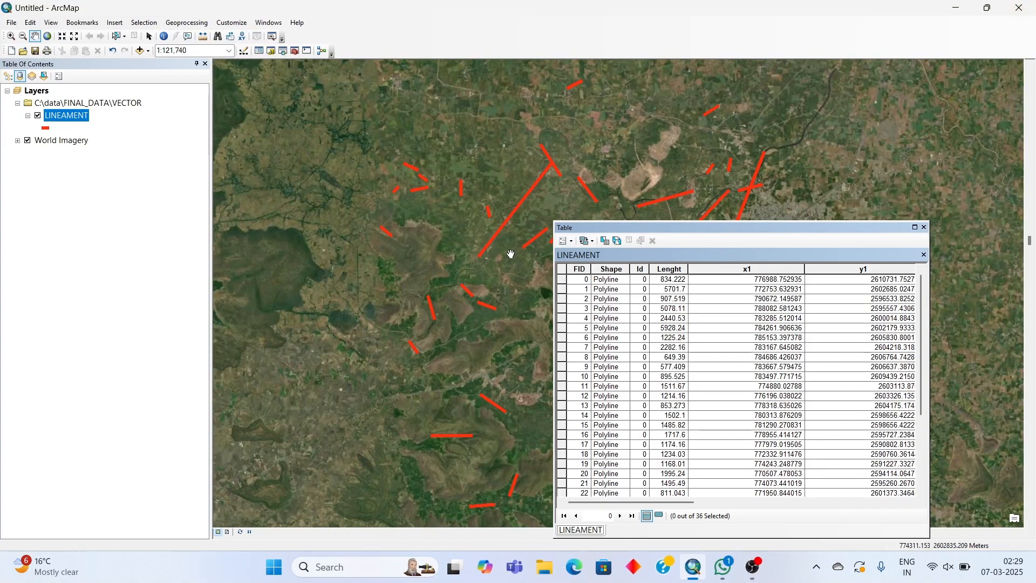
{"action": "left_click", "coordinate": [566, 241]}
{"action": "left_click", "coordinate": [587, 302]}
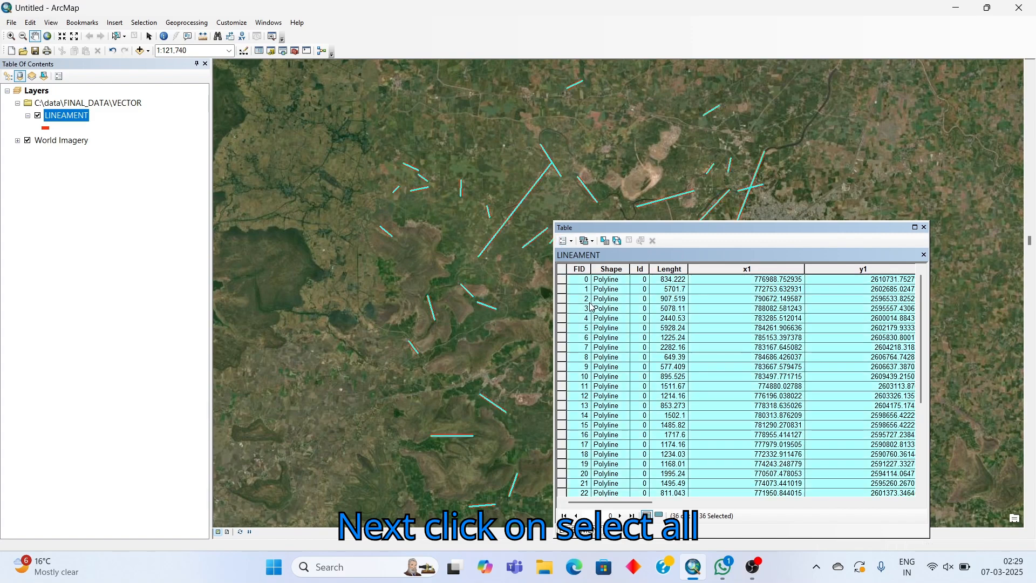
{"action": "left_click_drag", "start_coordinate": [581, 231], "coordinate": [412, 158]}
{"action": "right_click", "coordinate": [394, 208]}
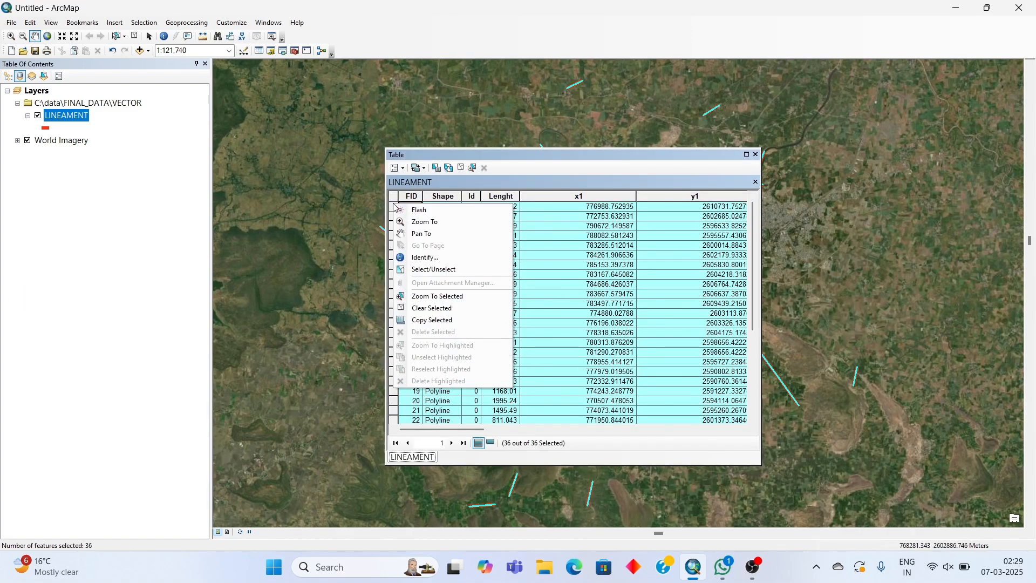
{"action": "left_click", "coordinate": [408, 324]}
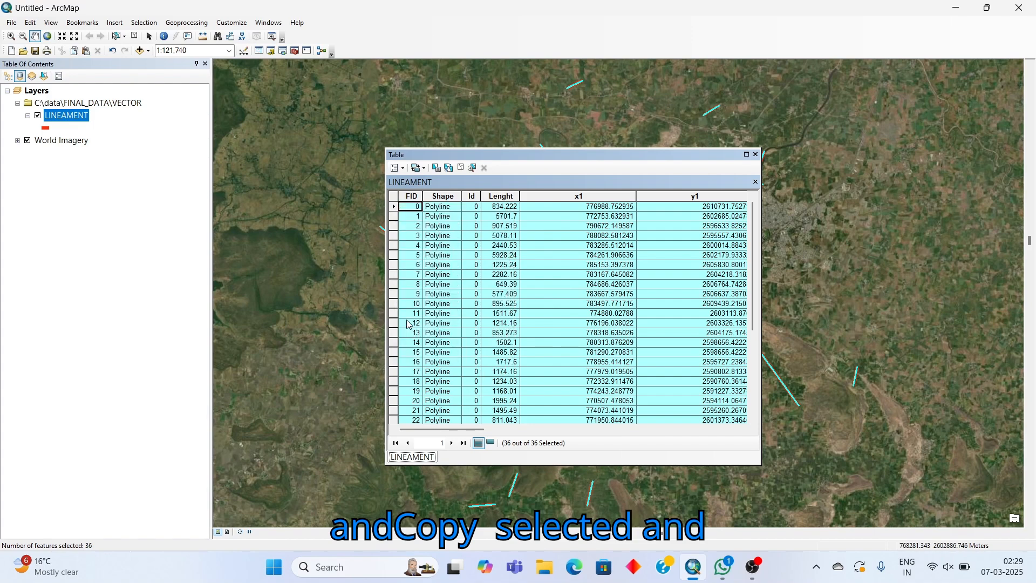
Open Excel with a blank workbook and paste the copied LINEAMENT records starting at cell A1.
{"action": "left_click", "coordinate": [364, 575]}
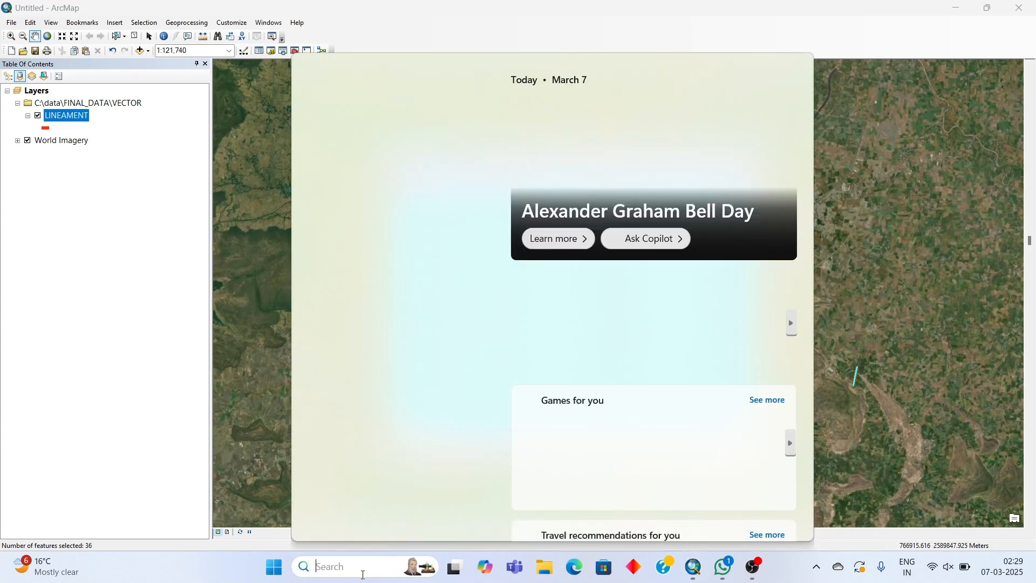
{"action": "type", "text": "ex"}
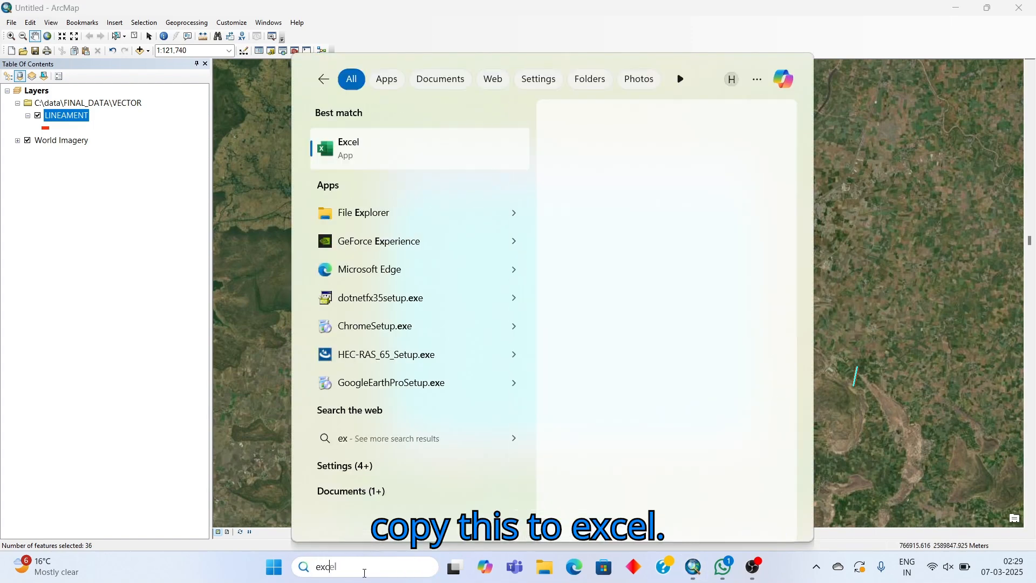
{"action": "type", "text": "cel"}
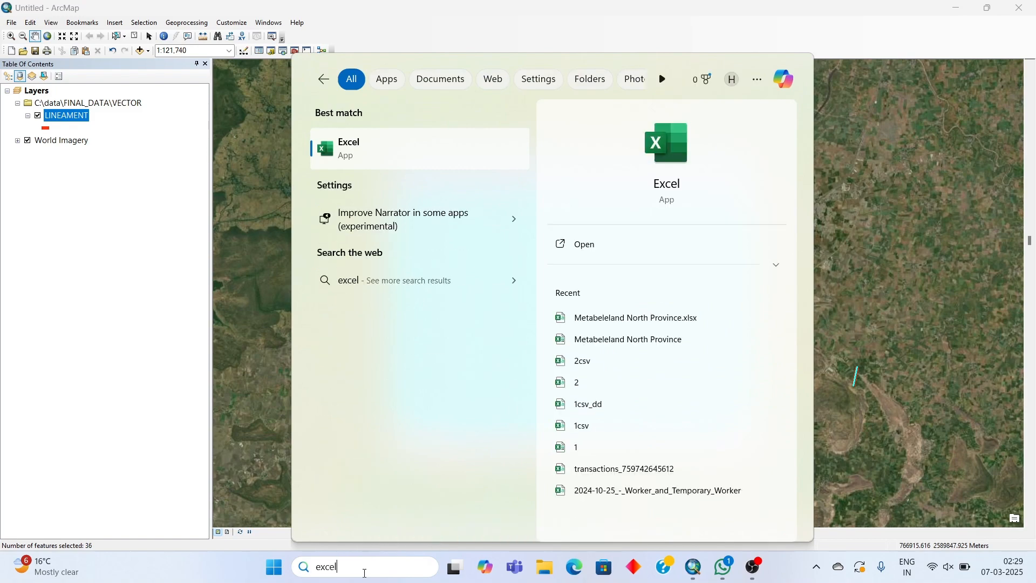
{"action": "left_click", "coordinate": [414, 156]}
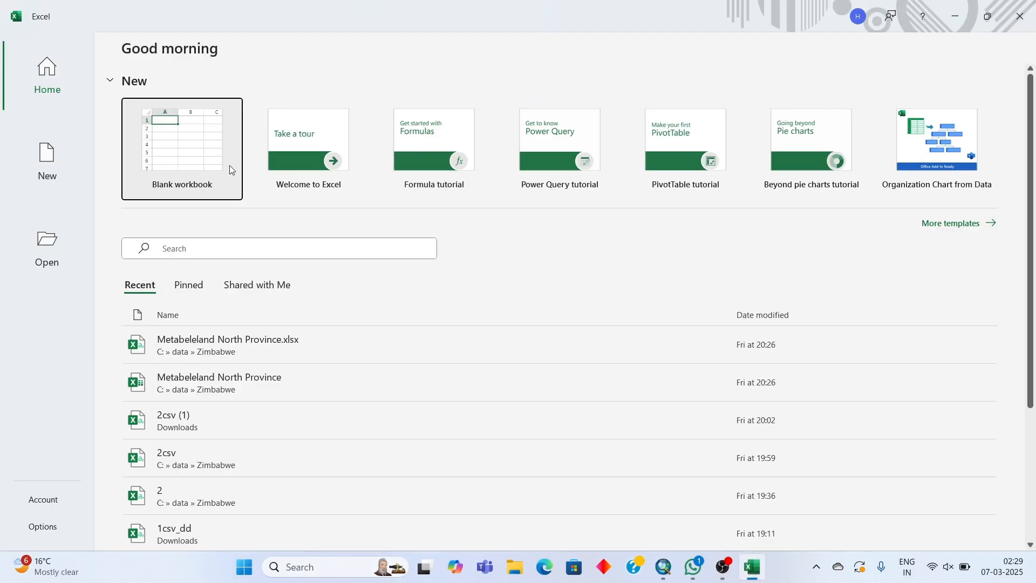
{"action": "left_click", "coordinate": [222, 162]}
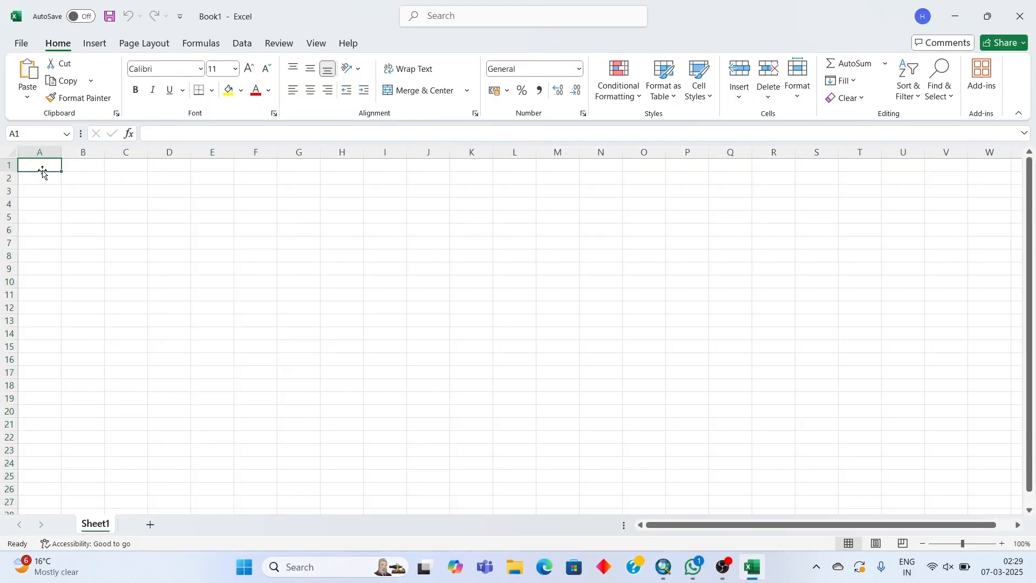
{"action": "key", "text": "ctrl+v"}
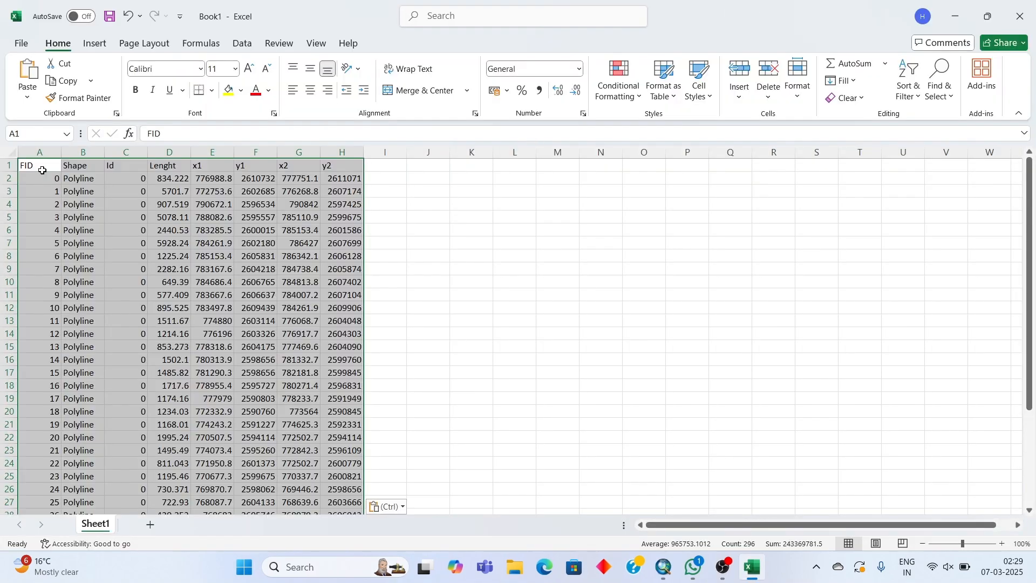
{"action": "left_click", "coordinate": [514, 221]}
Copy the x1, y1, x2 and y2 columns with their headers, cells E1 through H37.
{"action": "left_click_drag", "start_coordinate": [201, 167], "coordinate": [347, 474]}
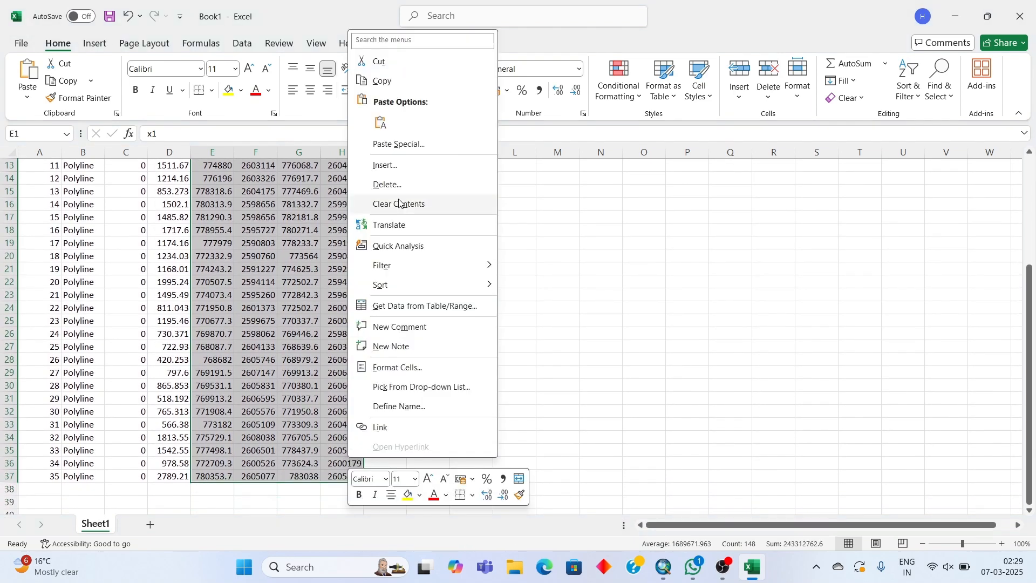
{"action": "left_click", "coordinate": [382, 81]}
{"action": "scroll", "coordinate": [378, 270], "scroll_direction": "up", "scroll_amount": 4}
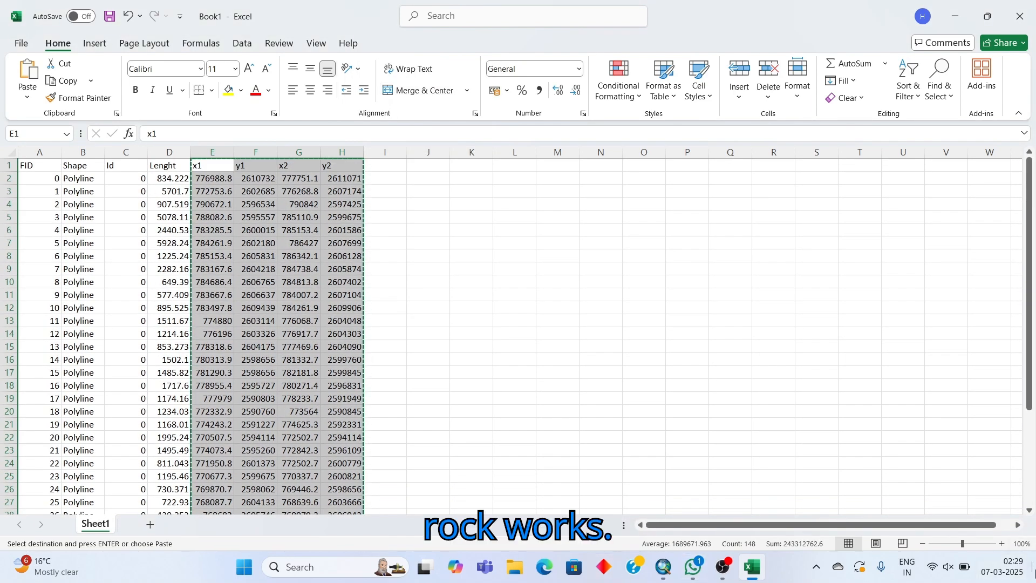
Switch from Excel to the desktop, start RockWorks17 and dismiss its trial notice.
{"action": "left_click", "coordinate": [1033, 567]}
{"action": "double_click", "coordinate": [242, 30]}
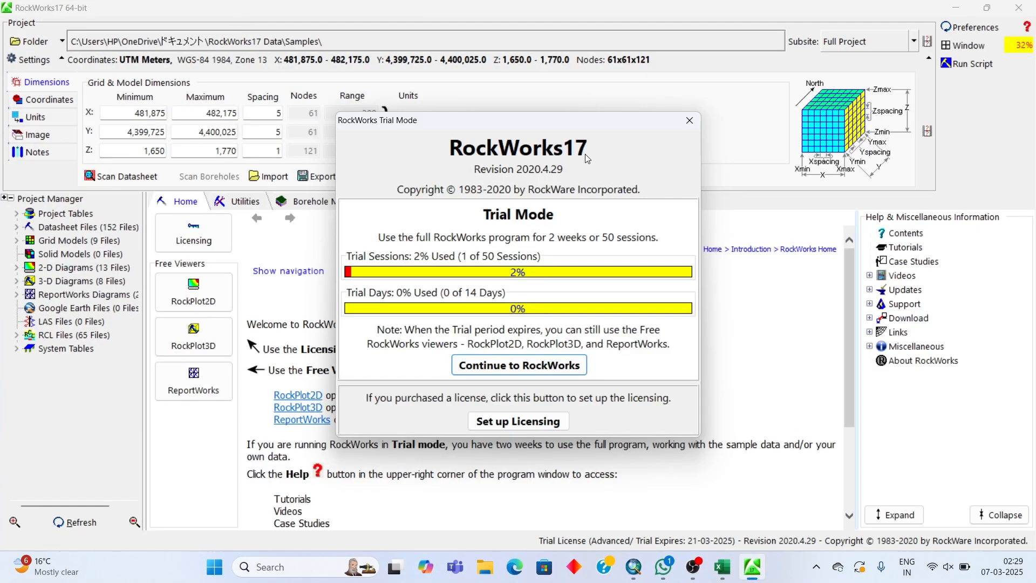
{"action": "left_click", "coordinate": [689, 120]}
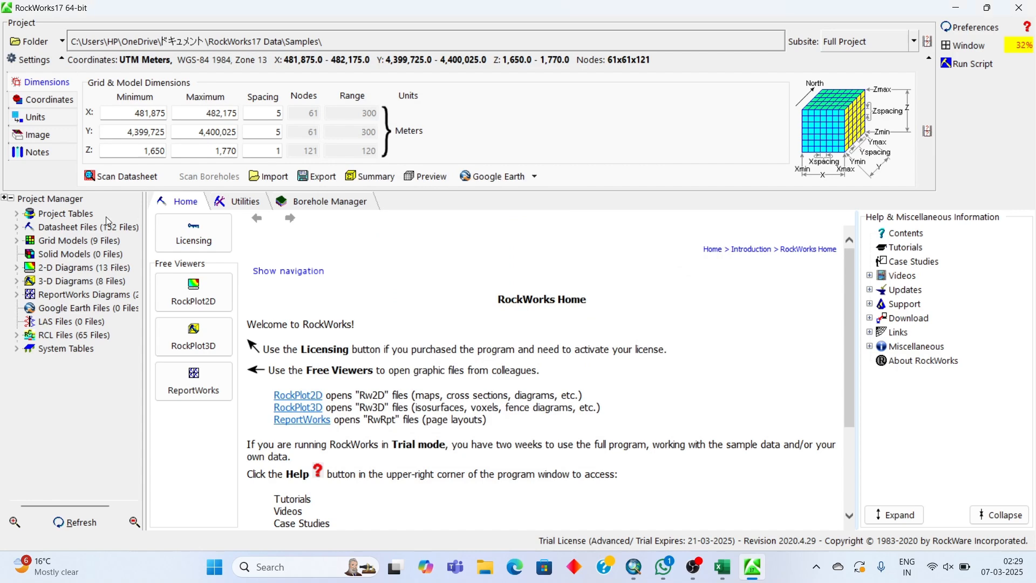
Paste the copied coordinates into the Utilities datasheet from row 1, column 1, and exclude the header row from use.
{"action": "left_click", "coordinate": [245, 204]}
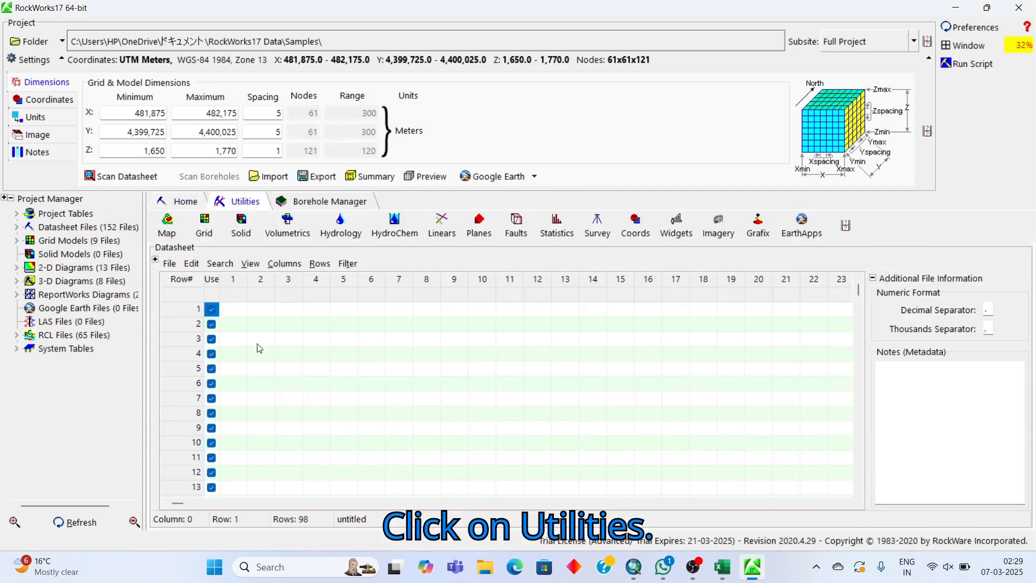
{"action": "right_click", "coordinate": [236, 312]}
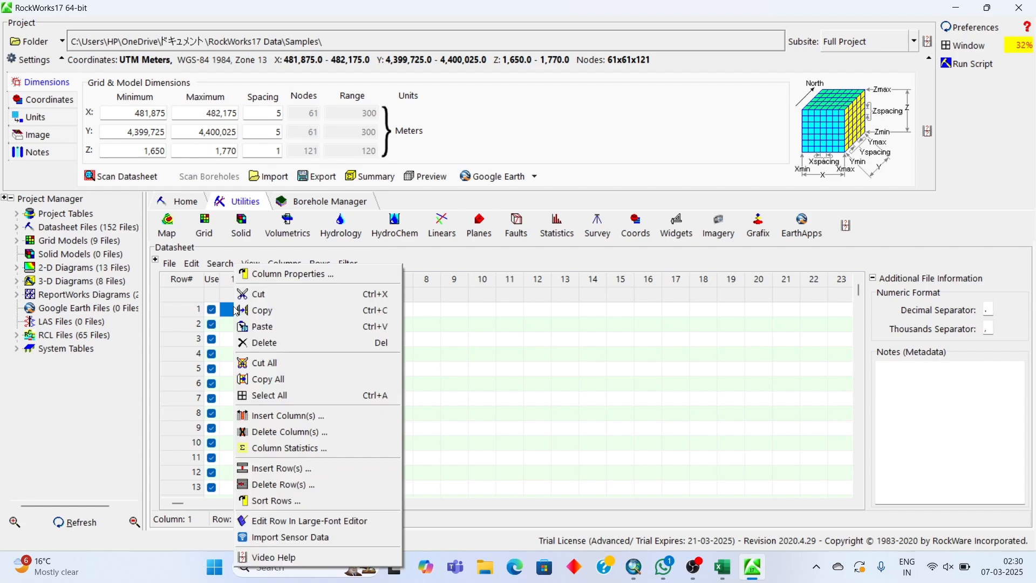
{"action": "left_click", "coordinate": [266, 389]}
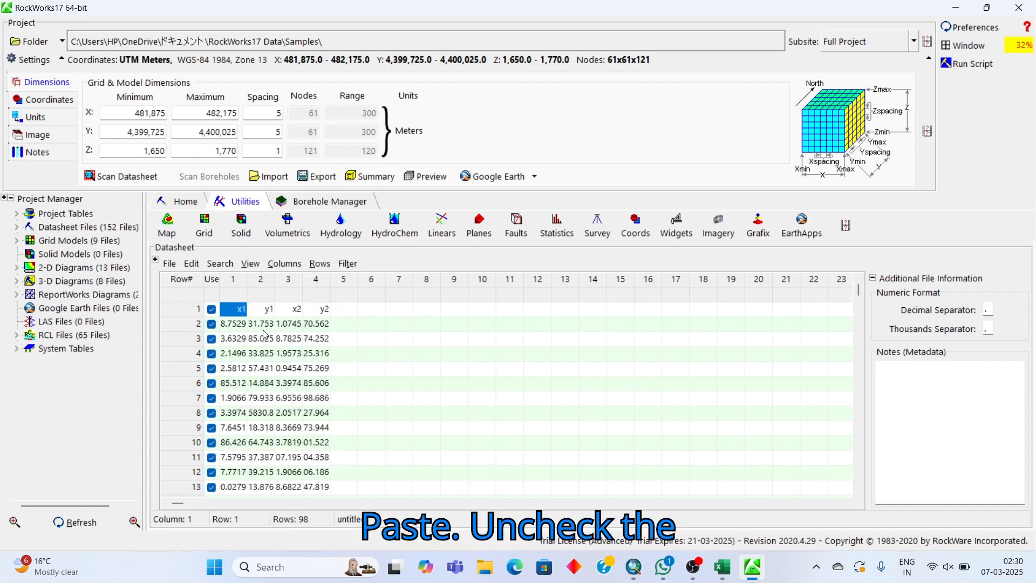
{"action": "left_click", "coordinate": [212, 310]}
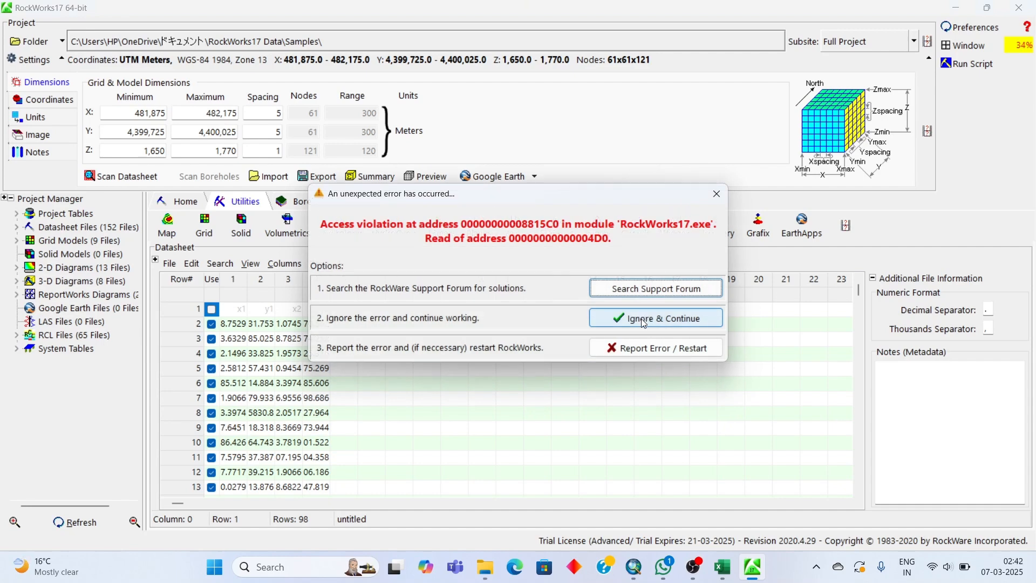
{"action": "left_click", "coordinate": [644, 323]}
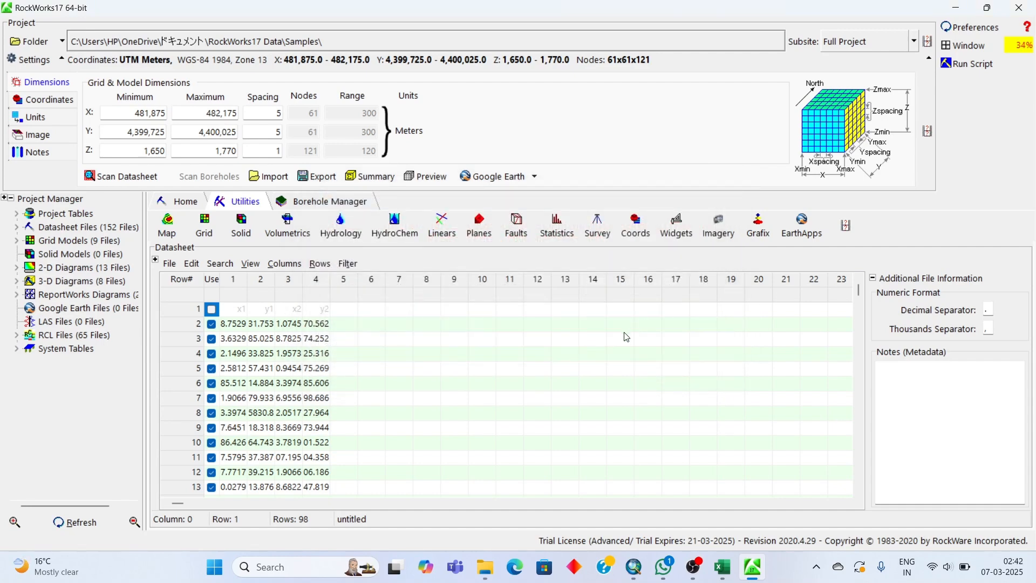
Start a Linears rose diagram from endpoints, with columns 1, 2, 3 and 4 as X1, Y1, X2 and Y2.
{"action": "left_click", "coordinate": [433, 235]}
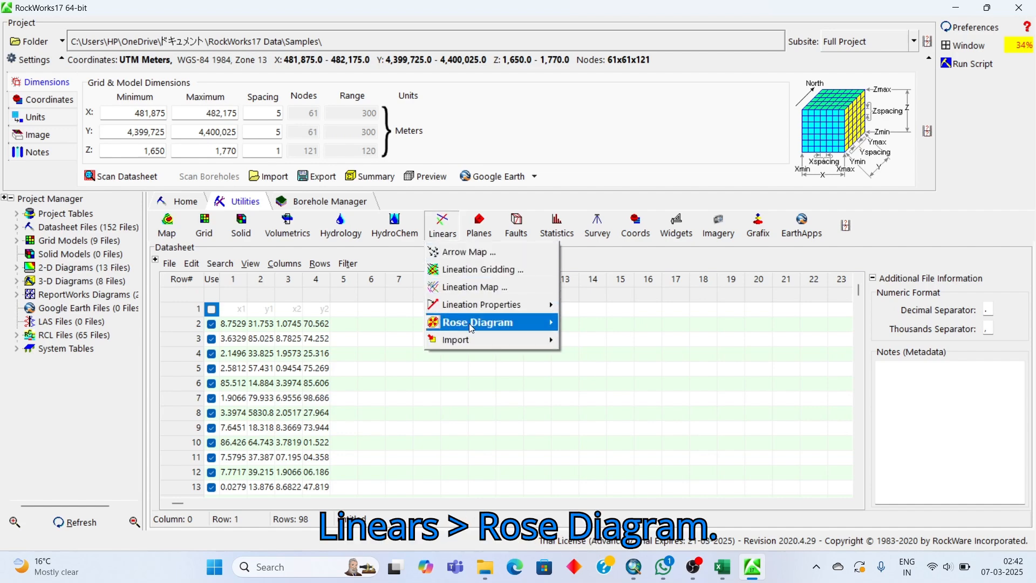
{"action": "mouse_move", "coordinate": [472, 328]}
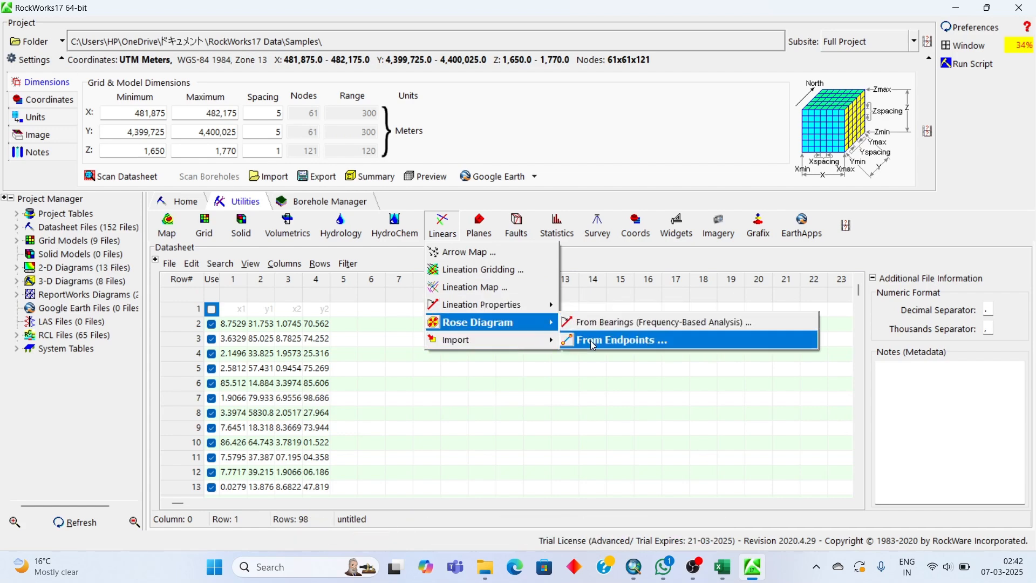
{"action": "left_click", "coordinate": [591, 341]}
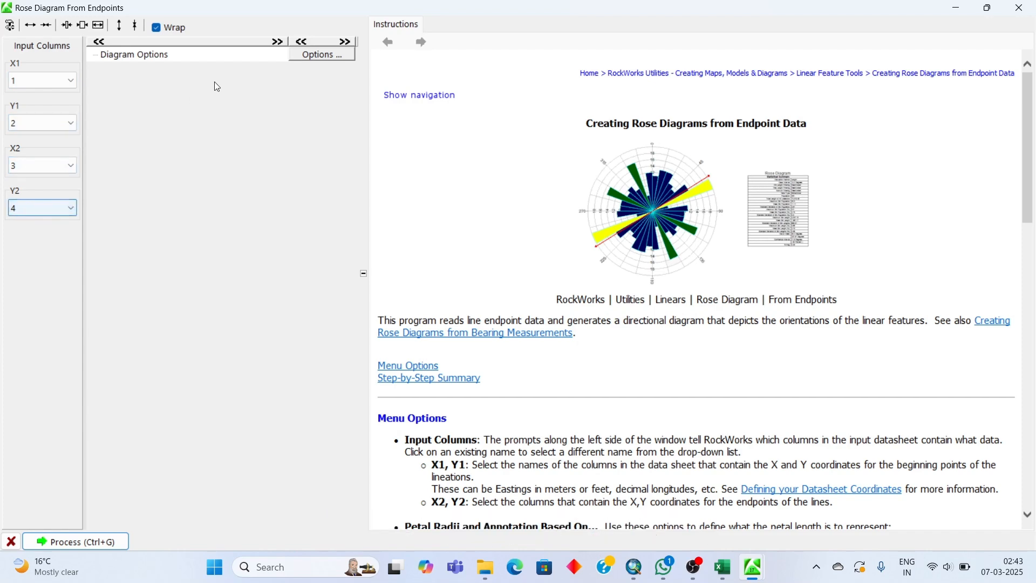
Generate the rose diagram in Half (Northern 180°) style, based on frequency as Percent of Total Population.
{"action": "left_click", "coordinate": [312, 59]}
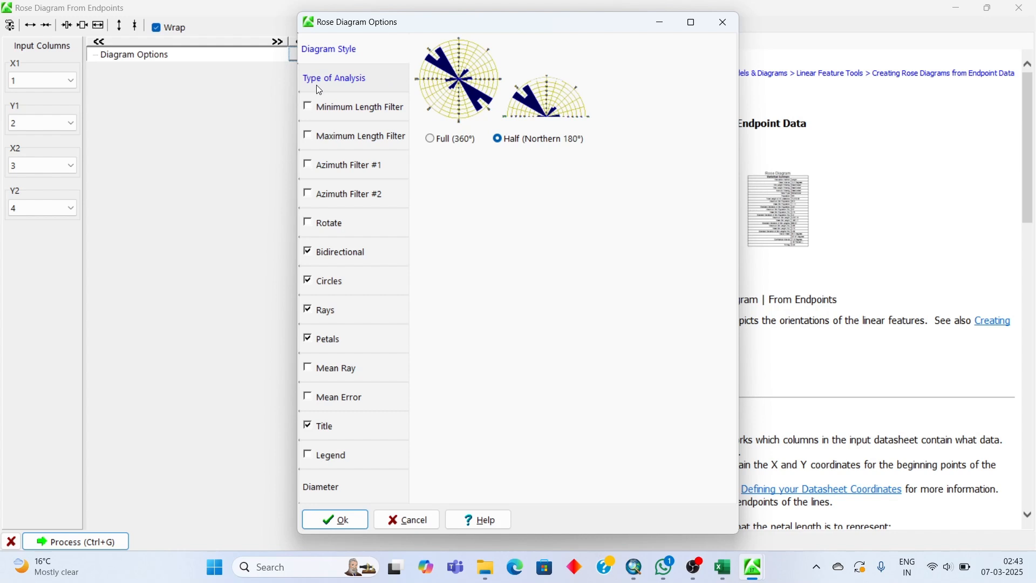
{"action": "left_click", "coordinate": [432, 141]}
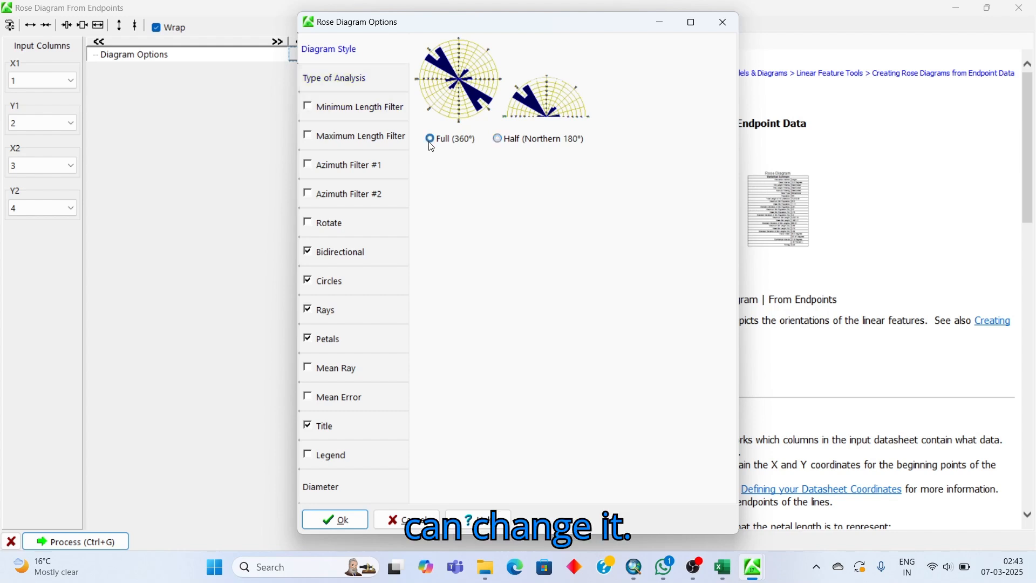
{"action": "left_click", "coordinate": [499, 139]}
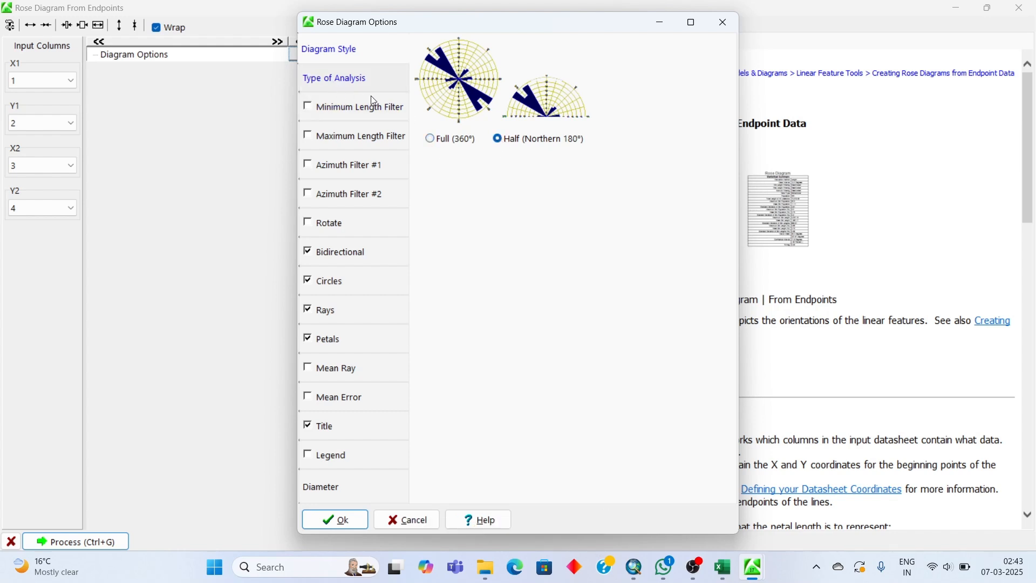
{"action": "left_click", "coordinate": [322, 84]}
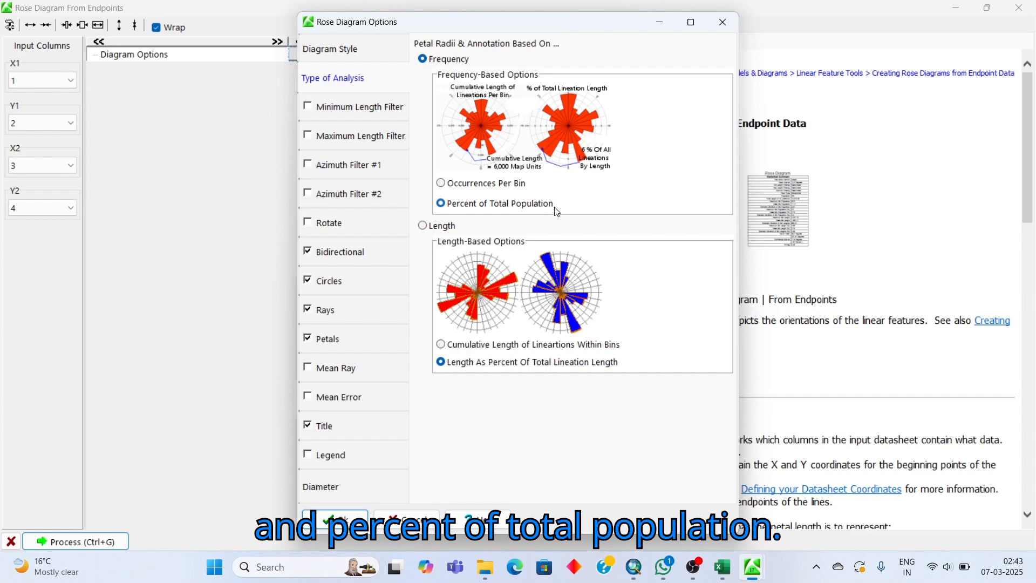
{"action": "left_click", "coordinate": [348, 518]}
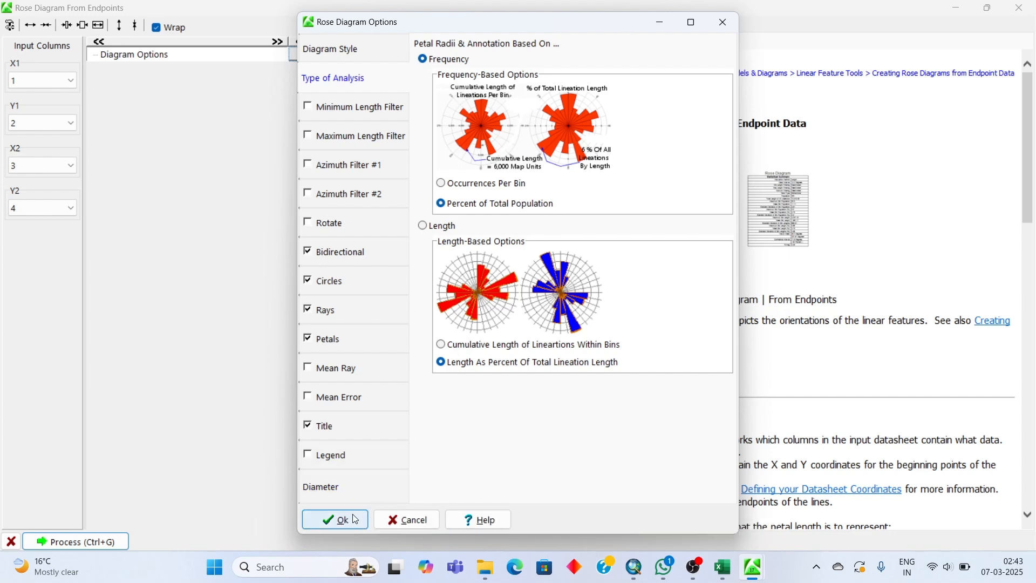
{"action": "left_click", "coordinate": [81, 542]}
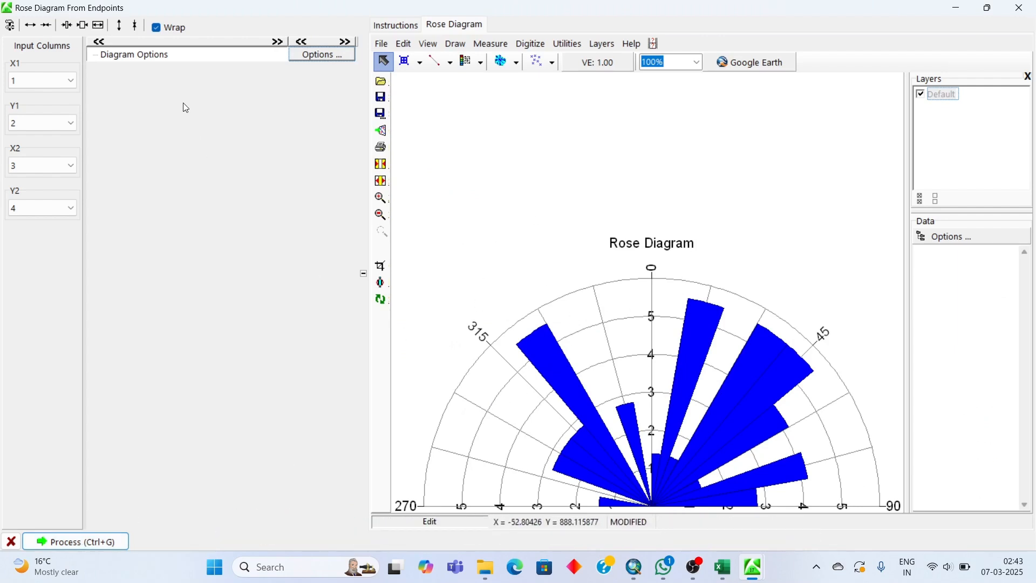
Change the analysis type to Length, using Length As Percent Of Total Lineation Length, and regenerate the rose diagram.
{"action": "left_click", "coordinate": [321, 56]}
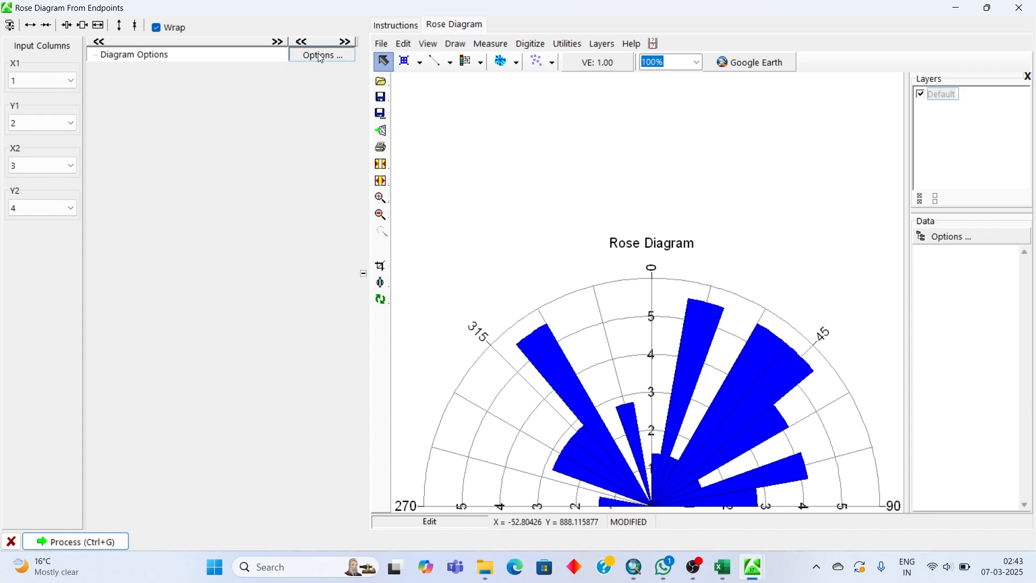
{"action": "left_click", "coordinate": [334, 81]}
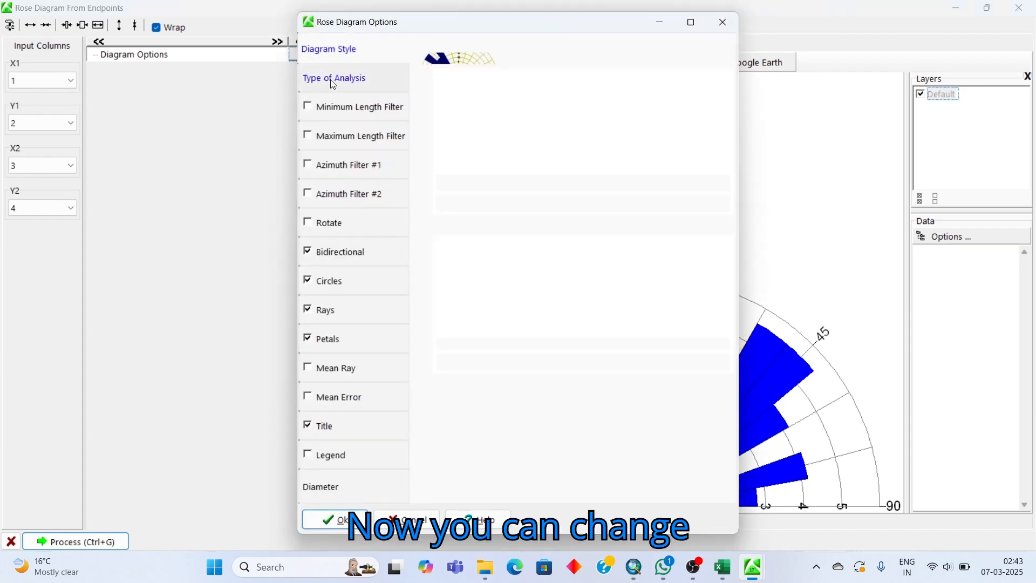
{"action": "left_click", "coordinate": [424, 227]}
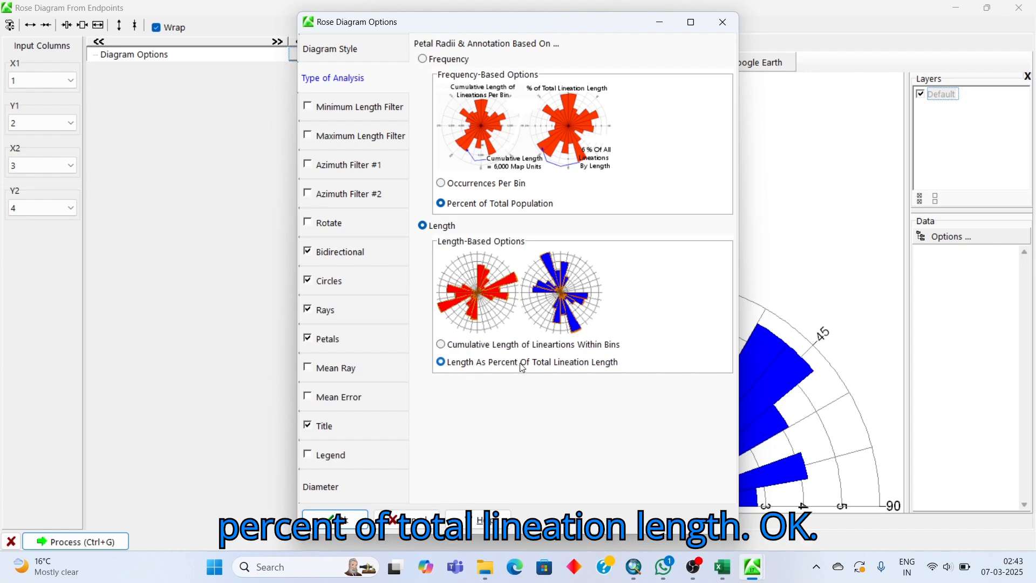
{"action": "left_click", "coordinate": [330, 521]}
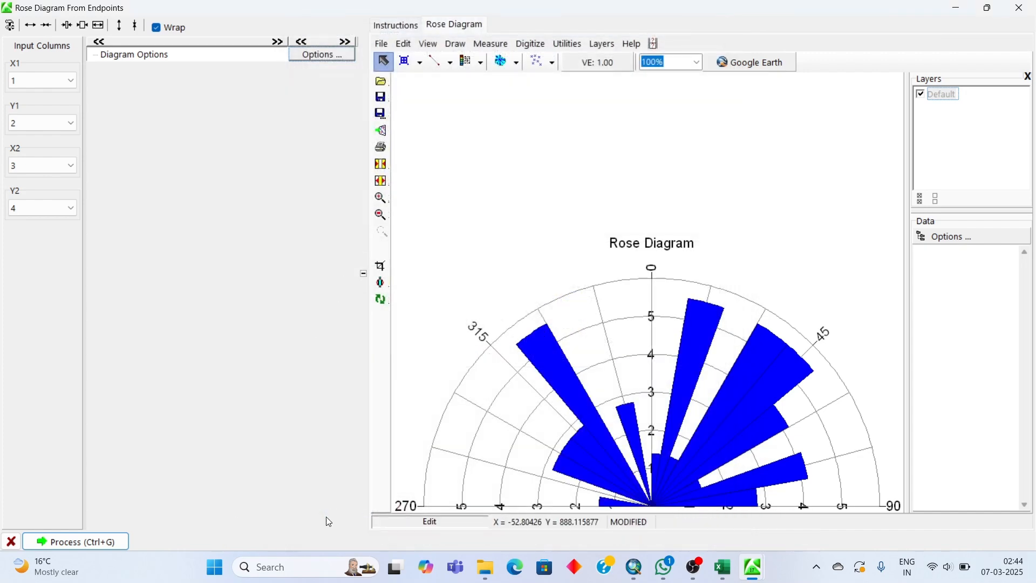
{"action": "left_click", "coordinate": [59, 543]}
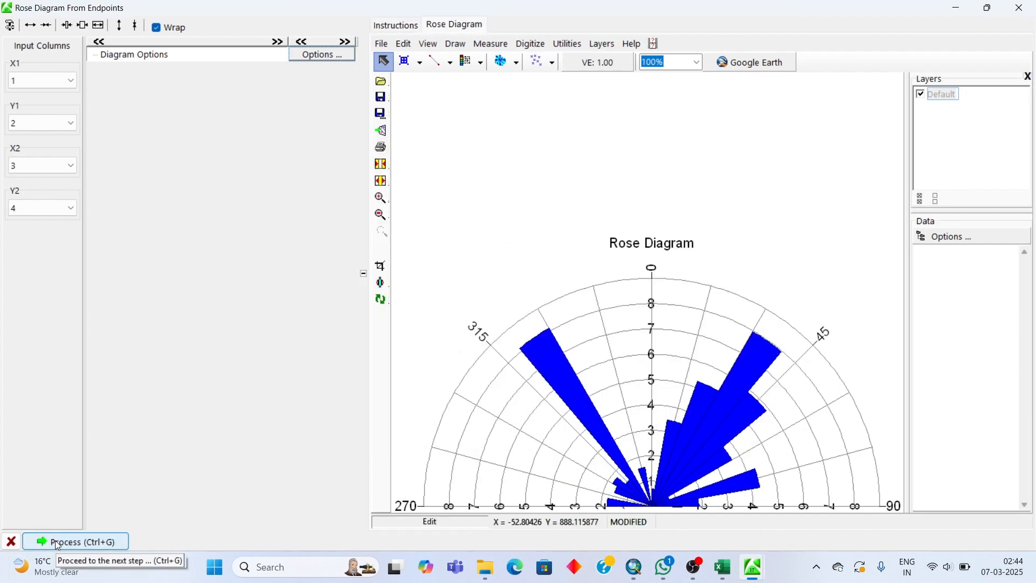